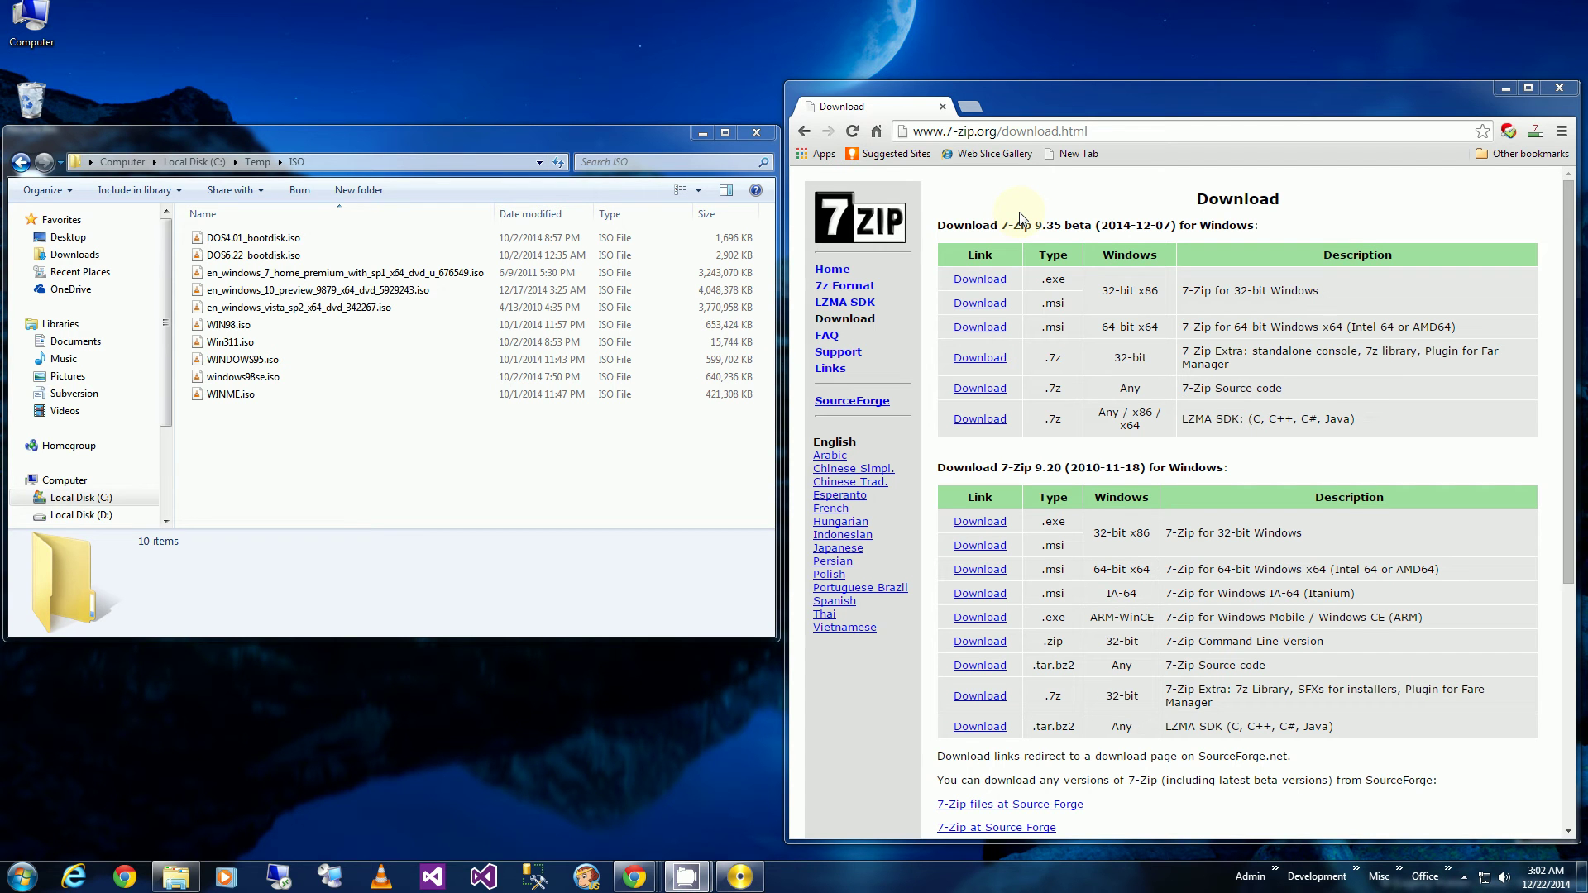
Step: Open the Windows 7 Home Premium SP1 ISO from the ISO folder as an archive in 7-Zip
click(672, 490)
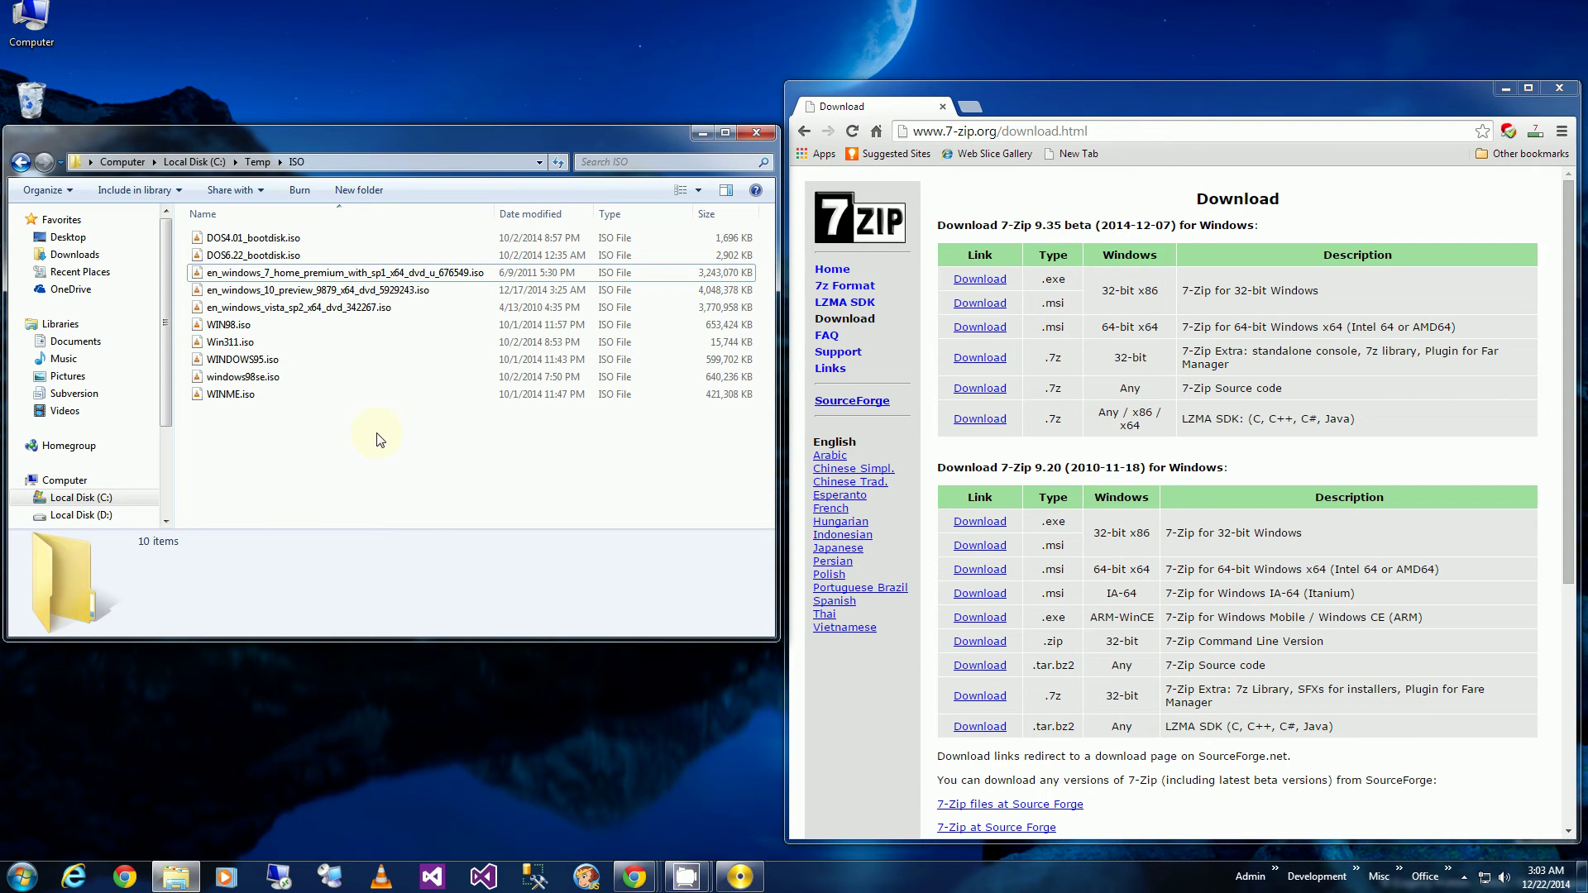
click(1046, 104)
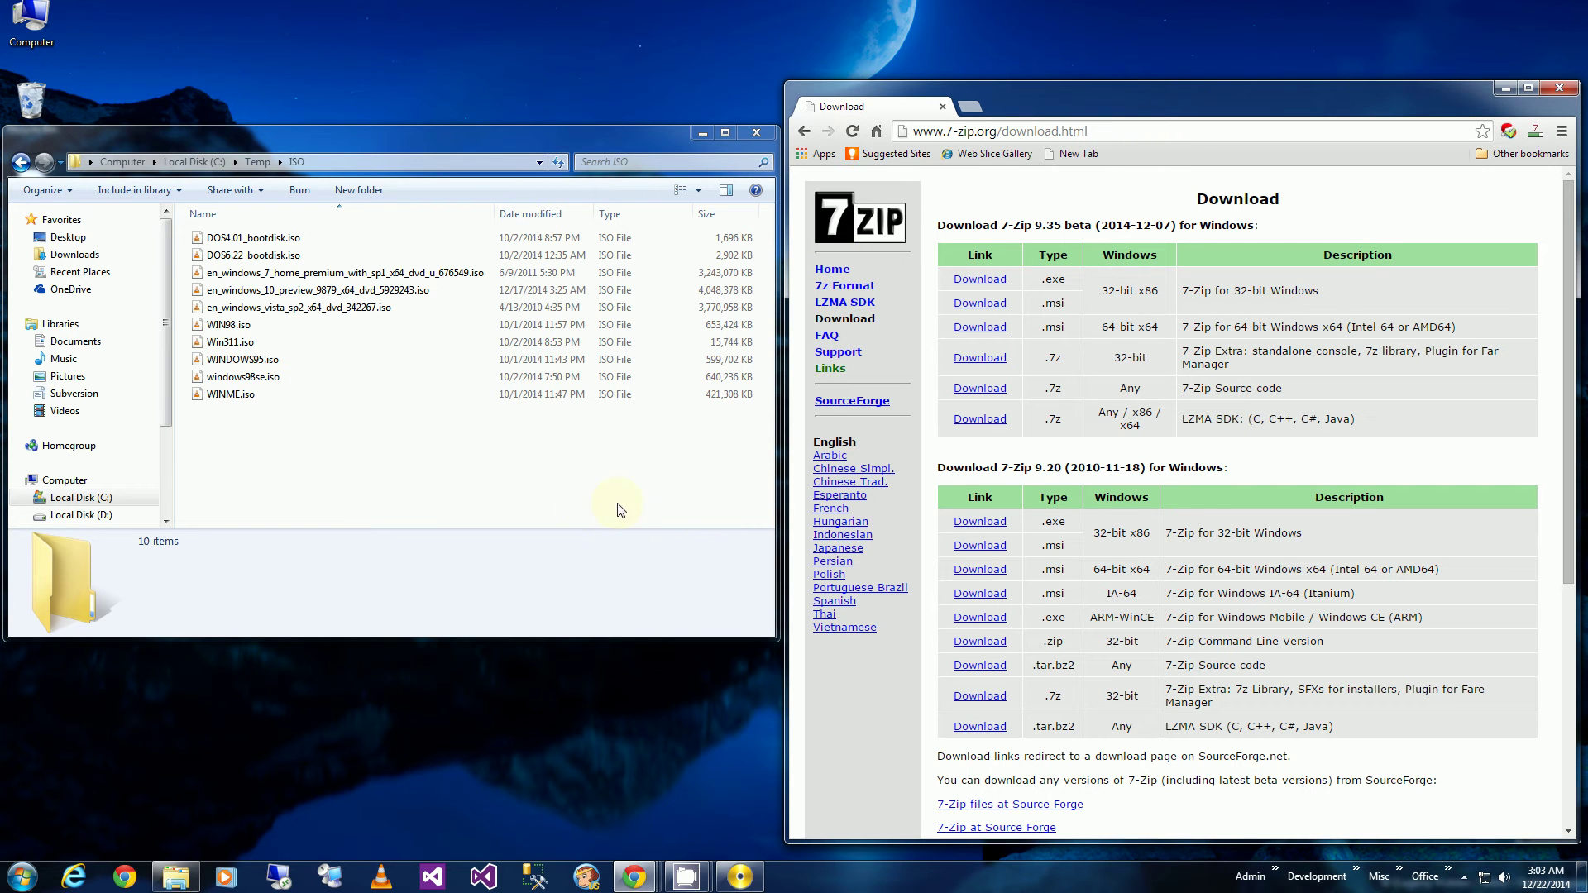
click(506, 417)
click(339, 275)
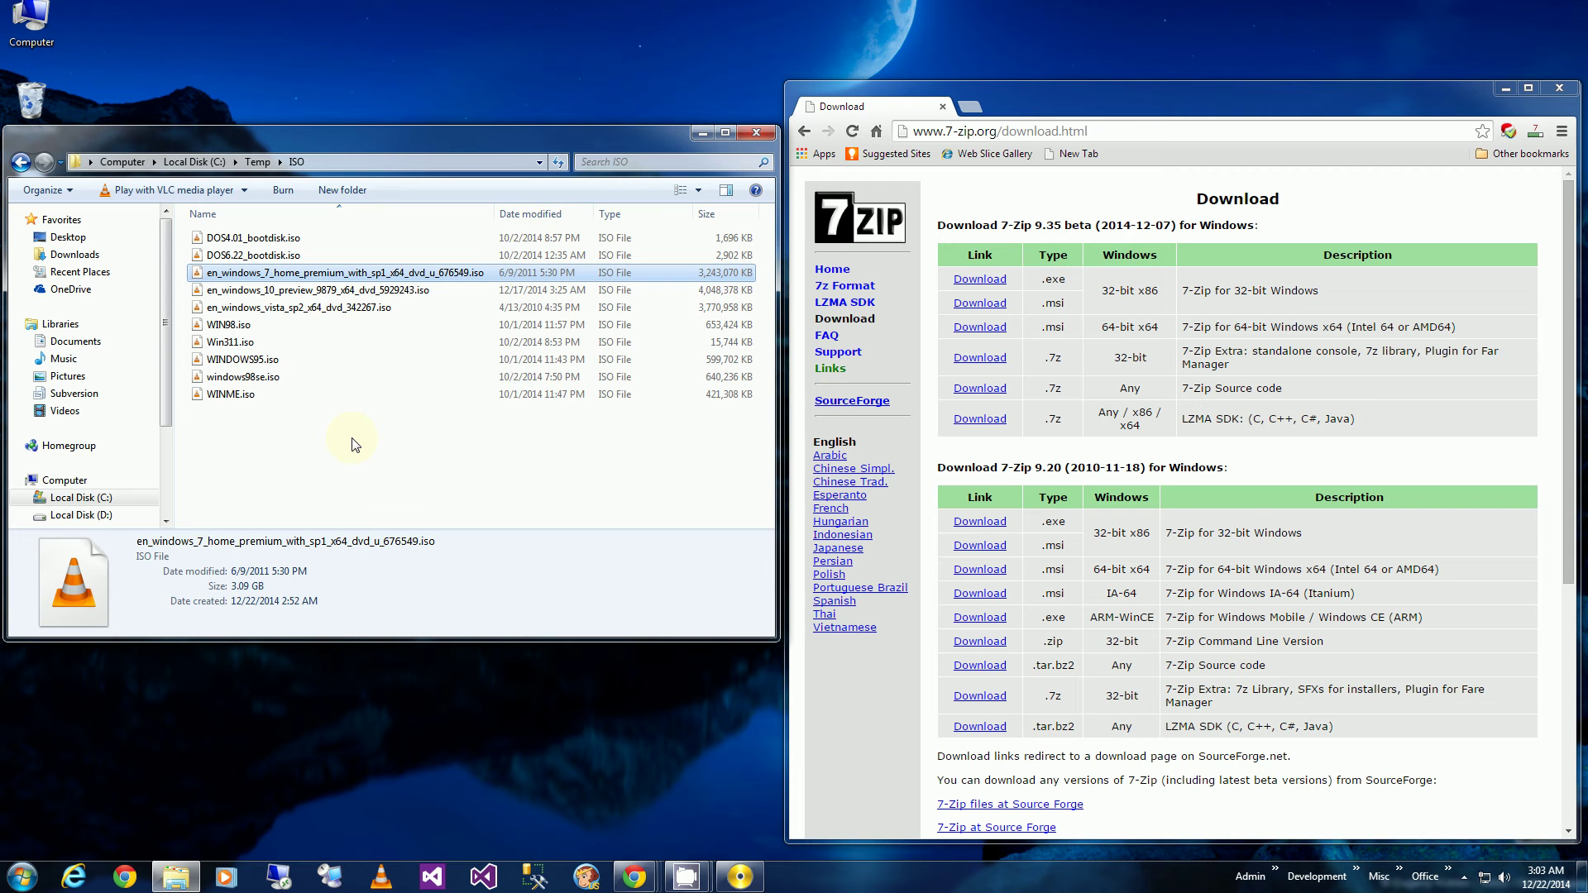
right_click(333, 278)
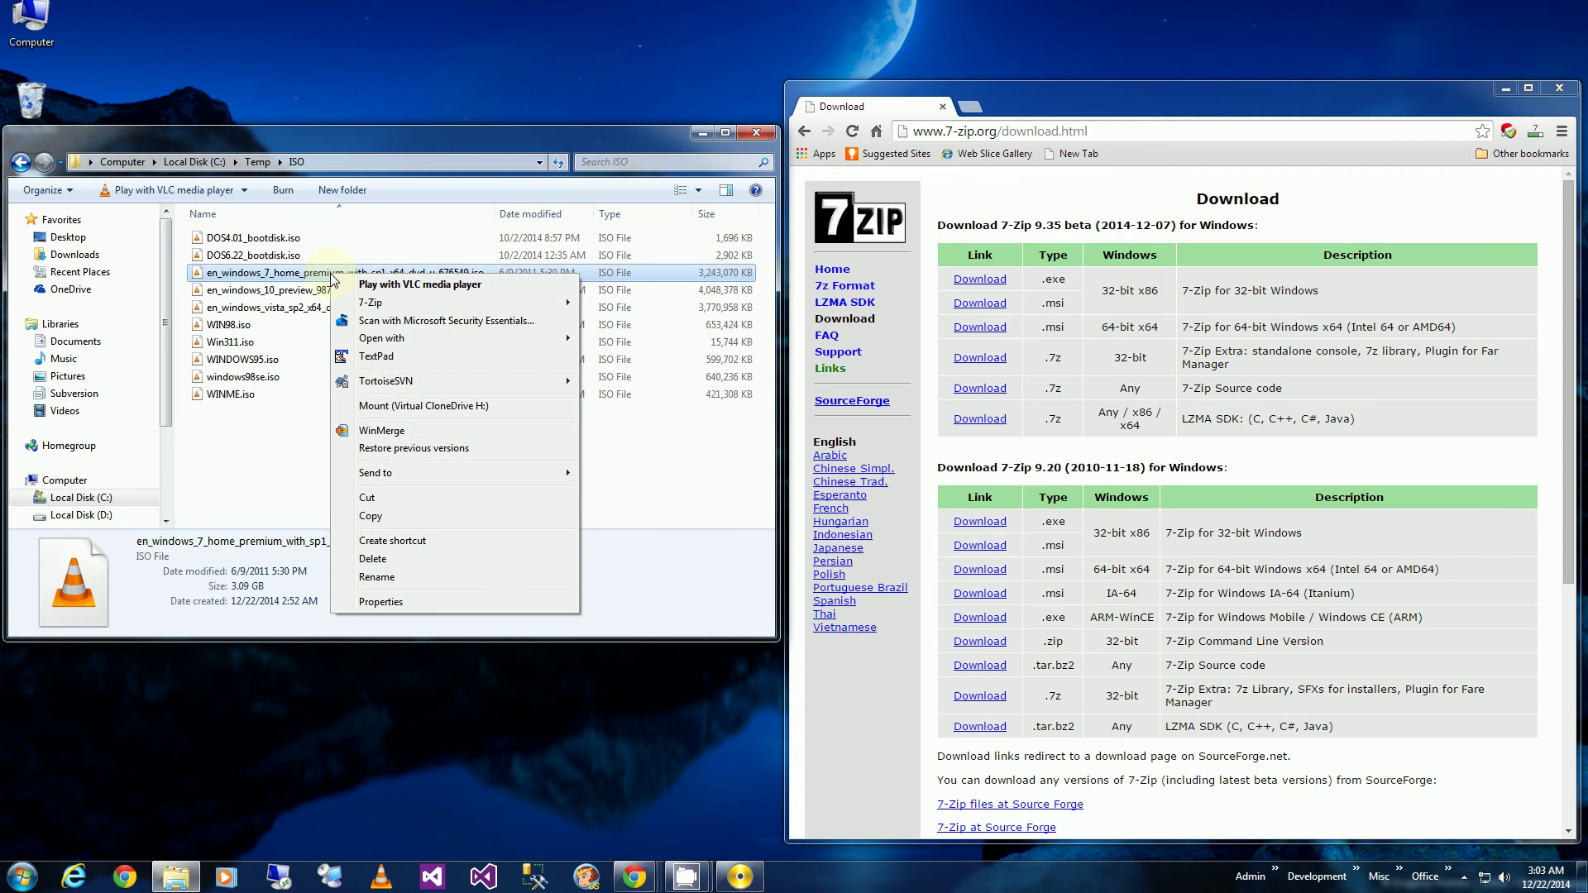
mouse_move(356, 305)
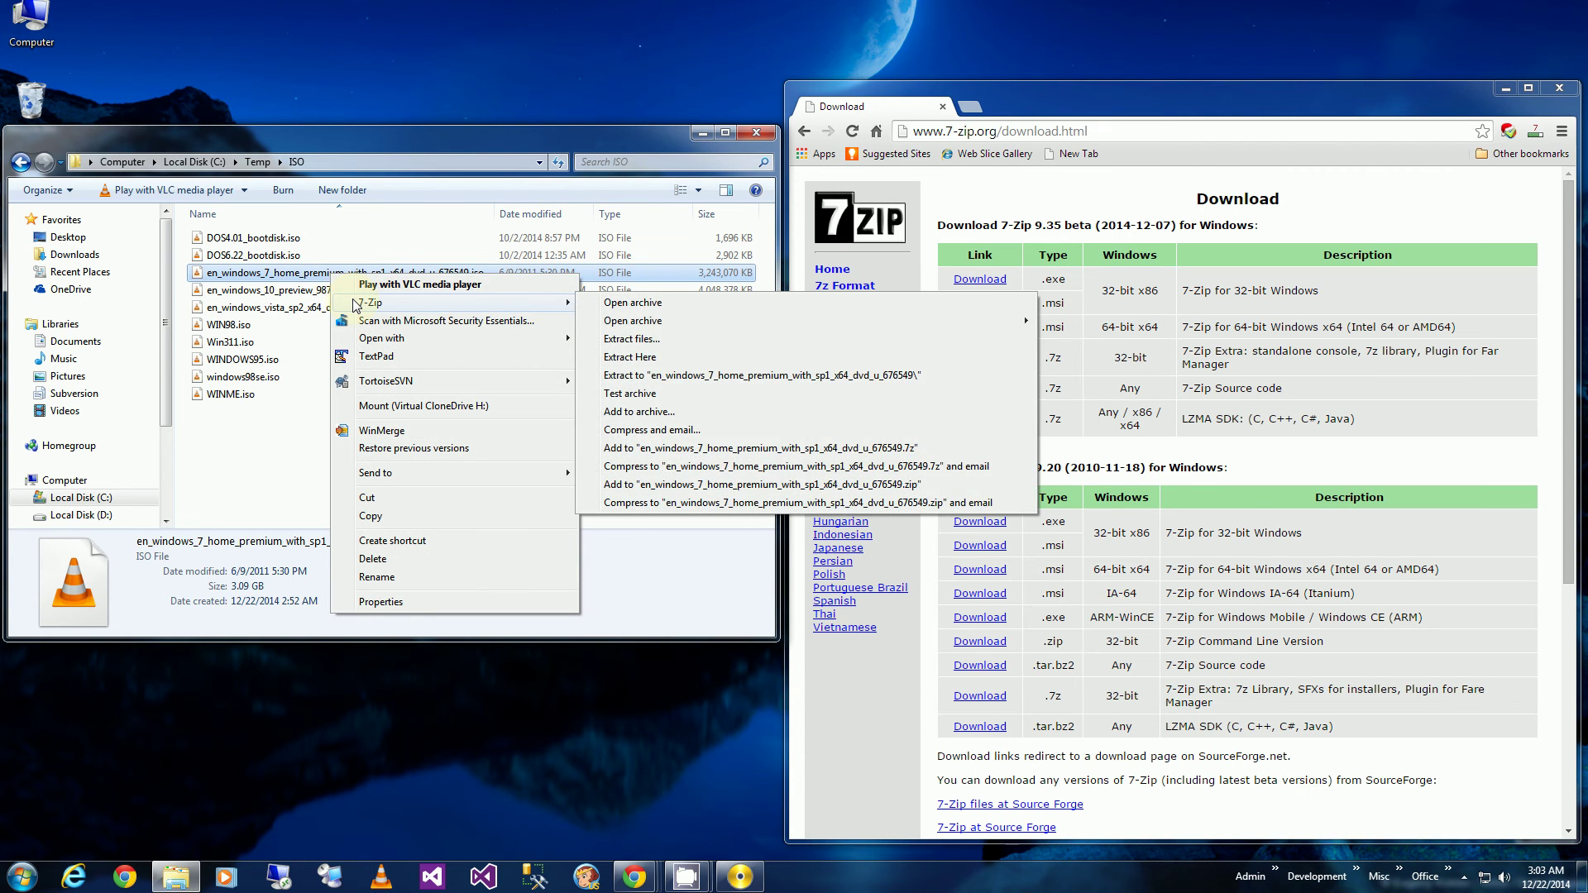
click(634, 304)
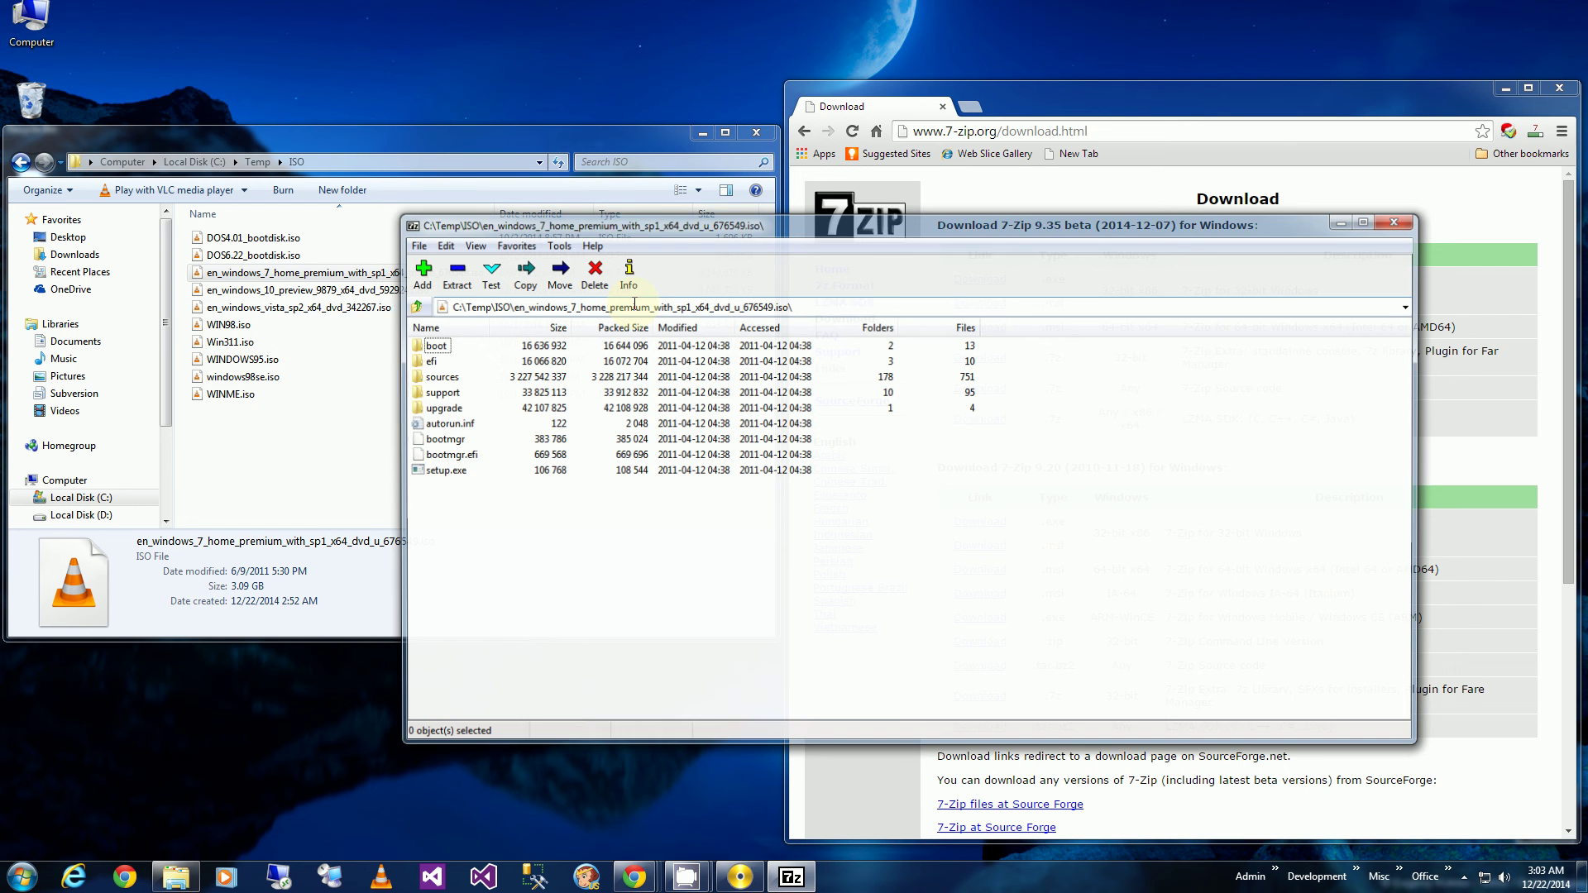
Step: Extract ei.cfg from the ISO's sources folder into the C:\Temp\ISO folder
double_click(448, 377)
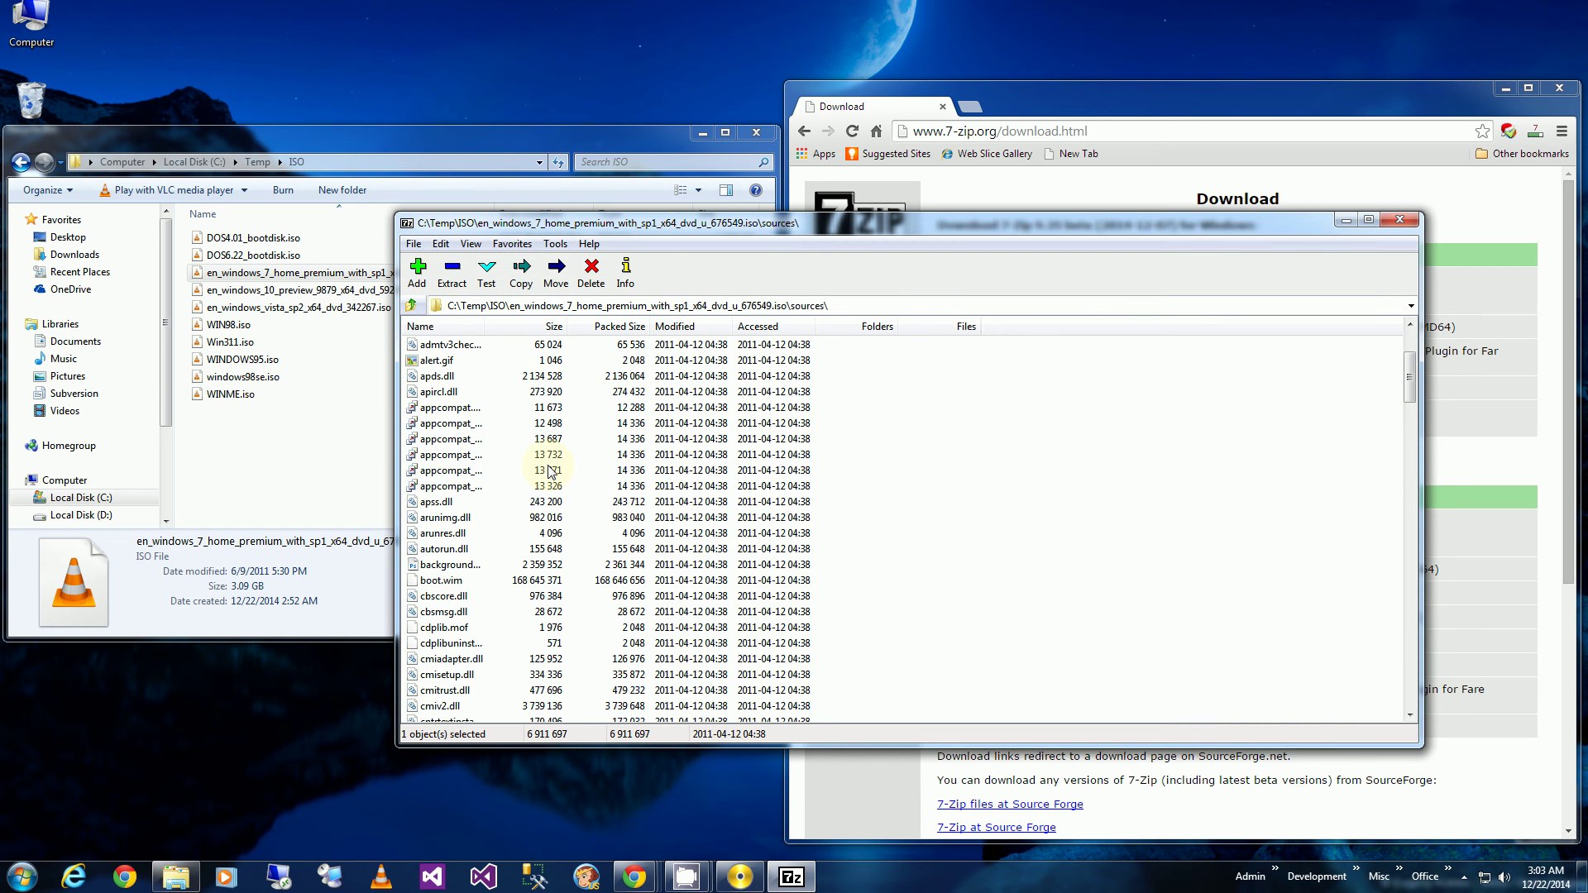
scroll(550, 472, down, 10)
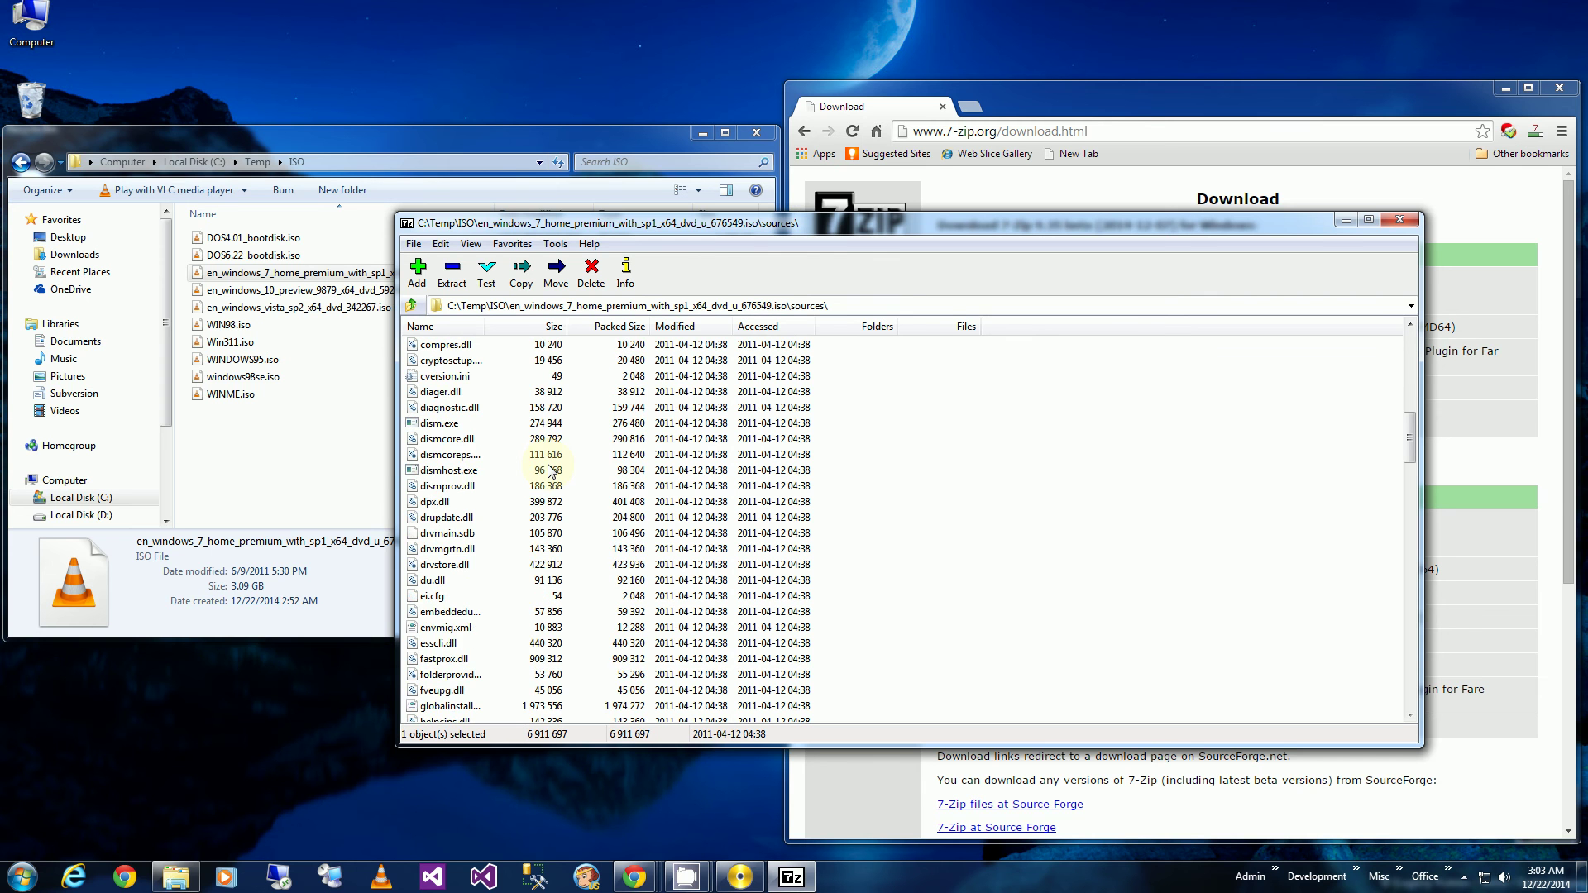
scroll(550, 468, down, 3)
click(432, 454)
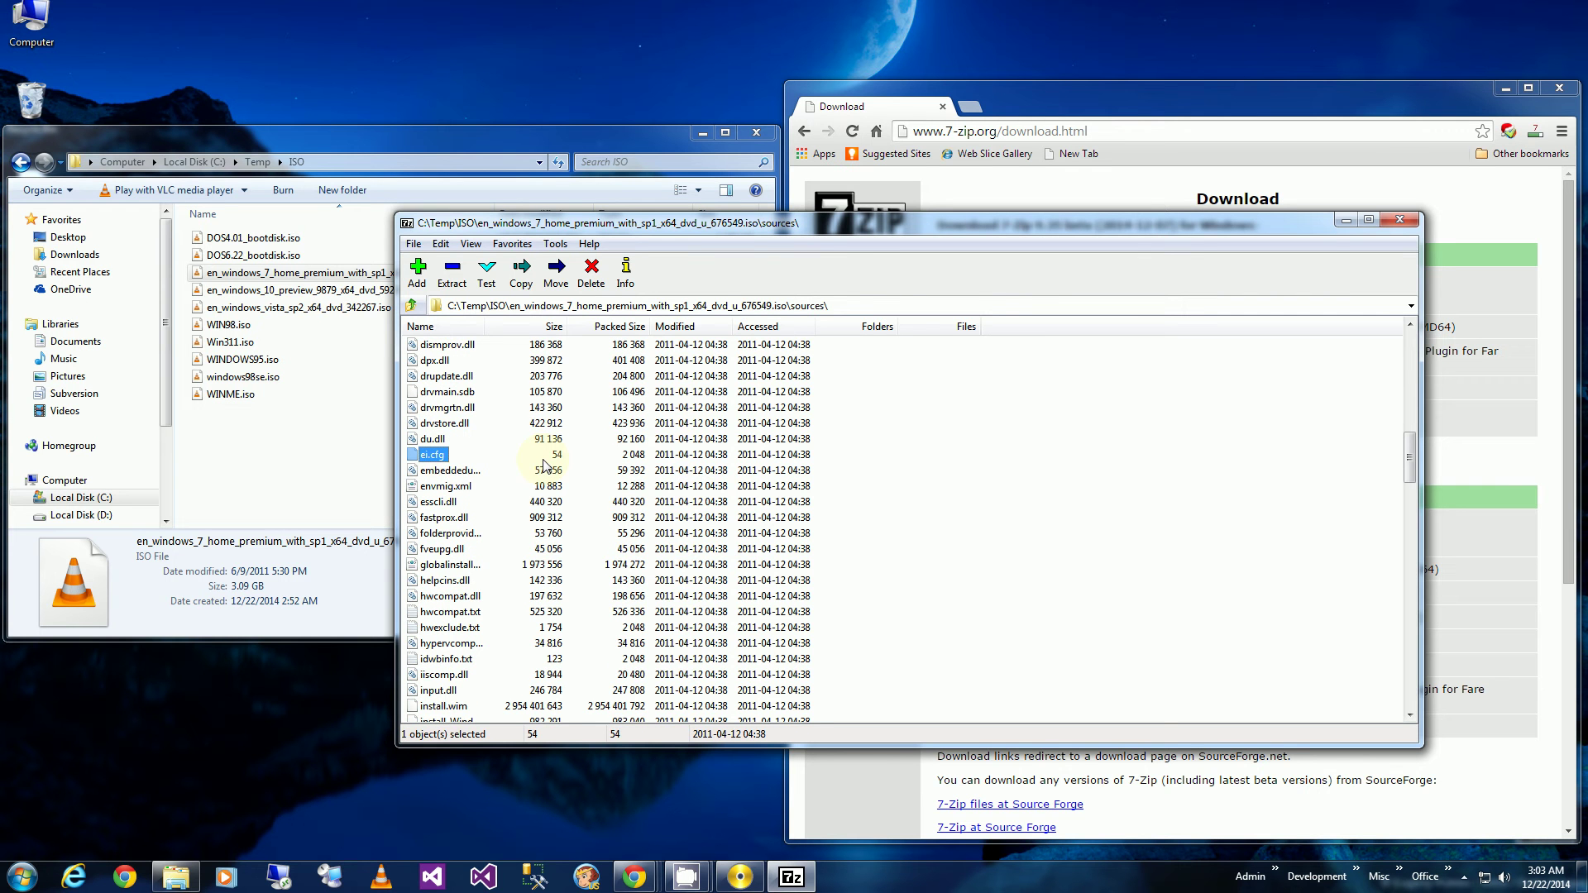
drag(433, 456, 311, 476)
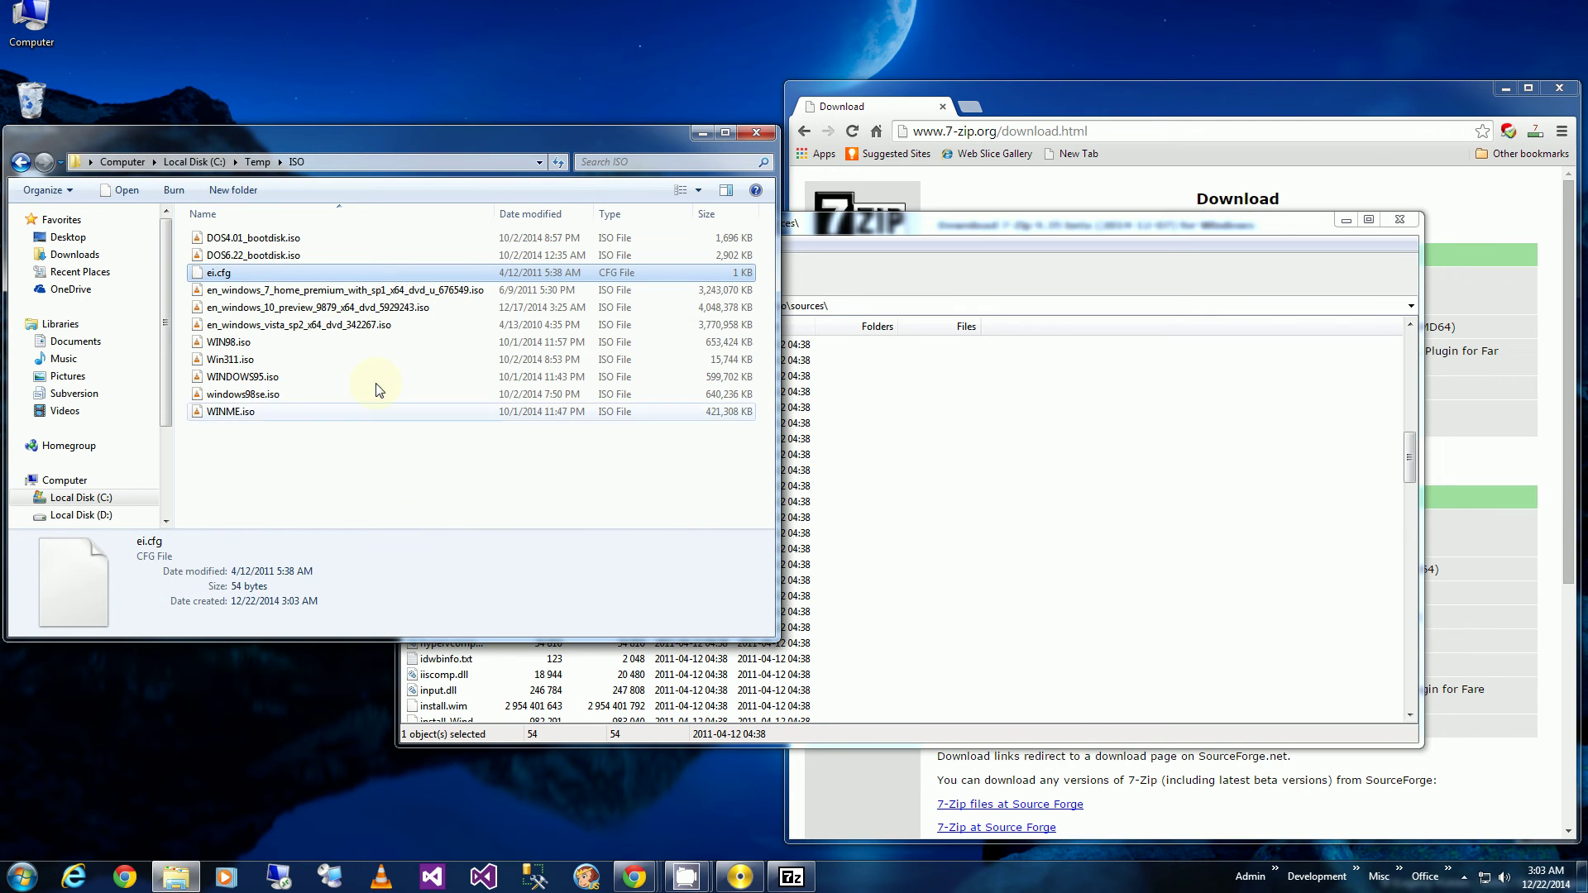
Step: Open the extracted ei.cfg in TextPad
click(260, 289)
click(243, 274)
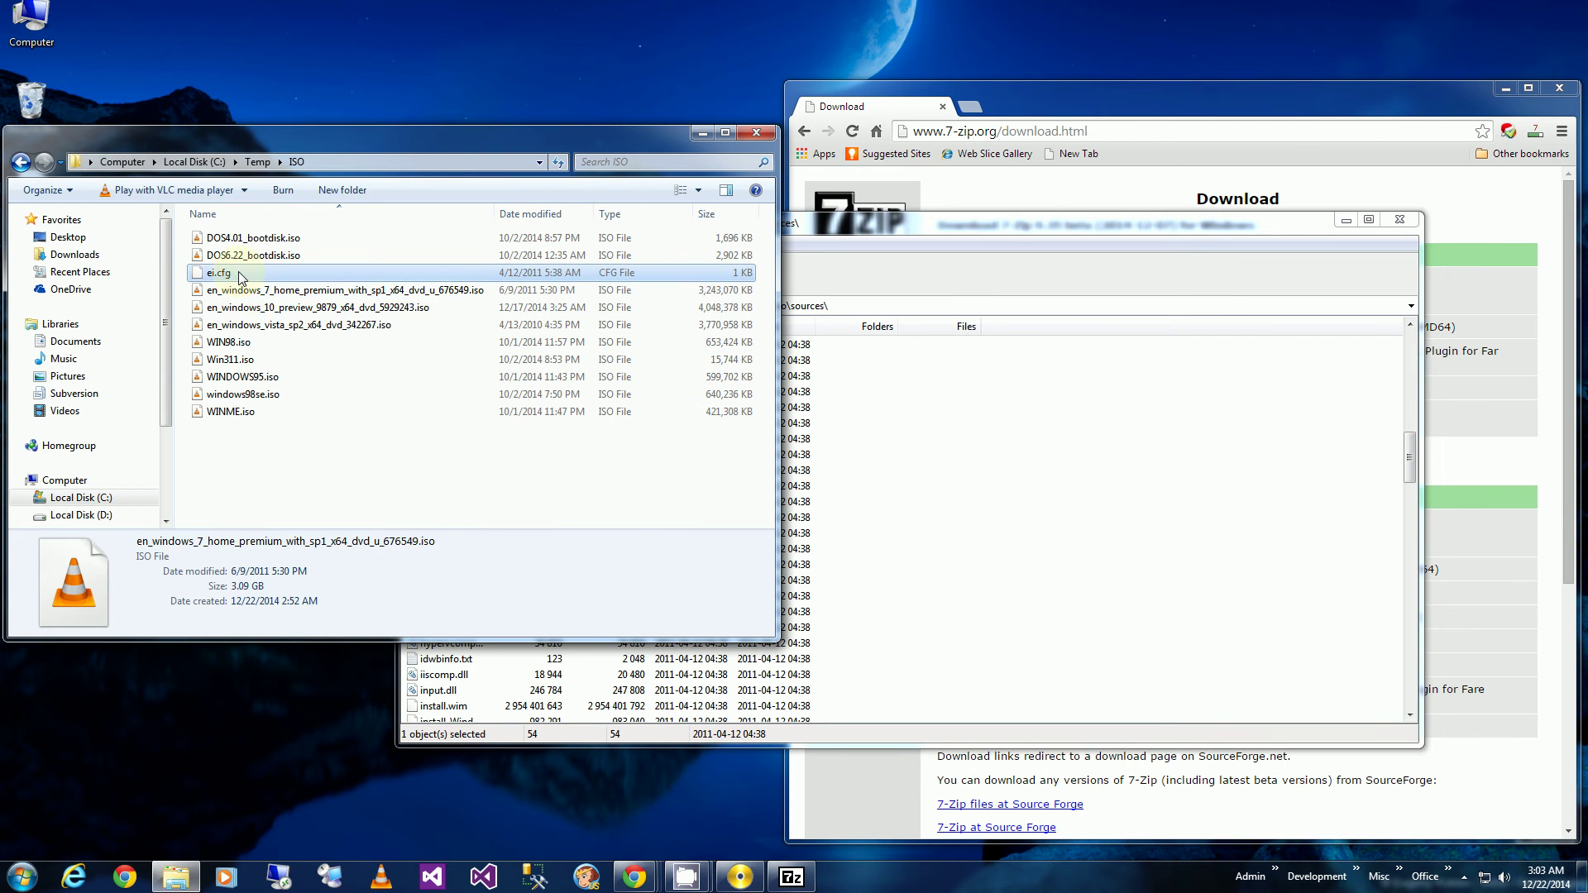
right_click(241, 275)
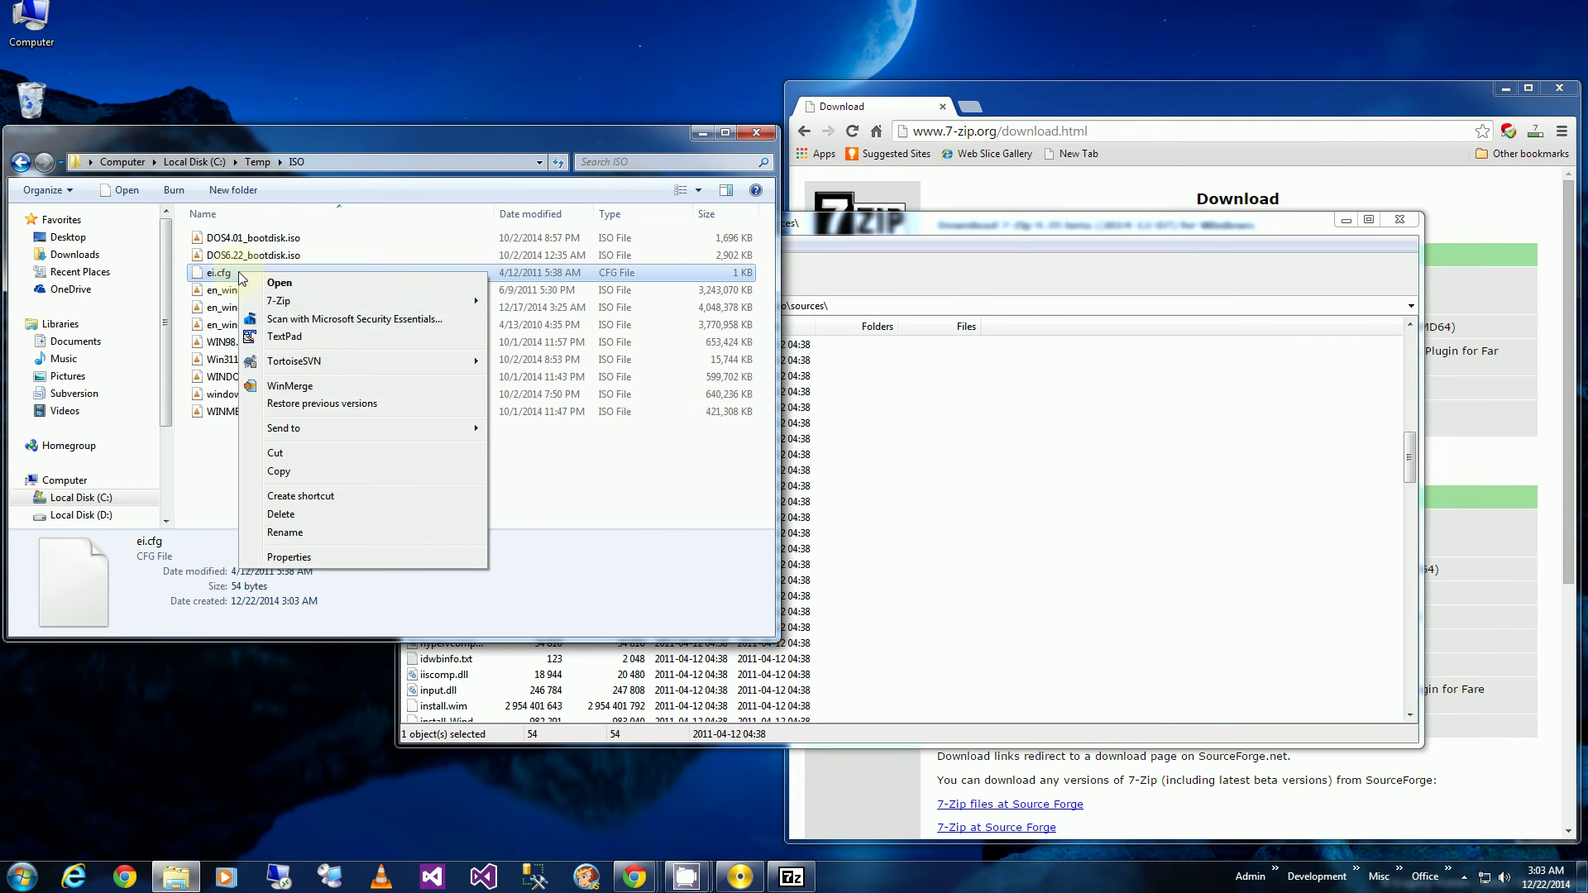
click(318, 337)
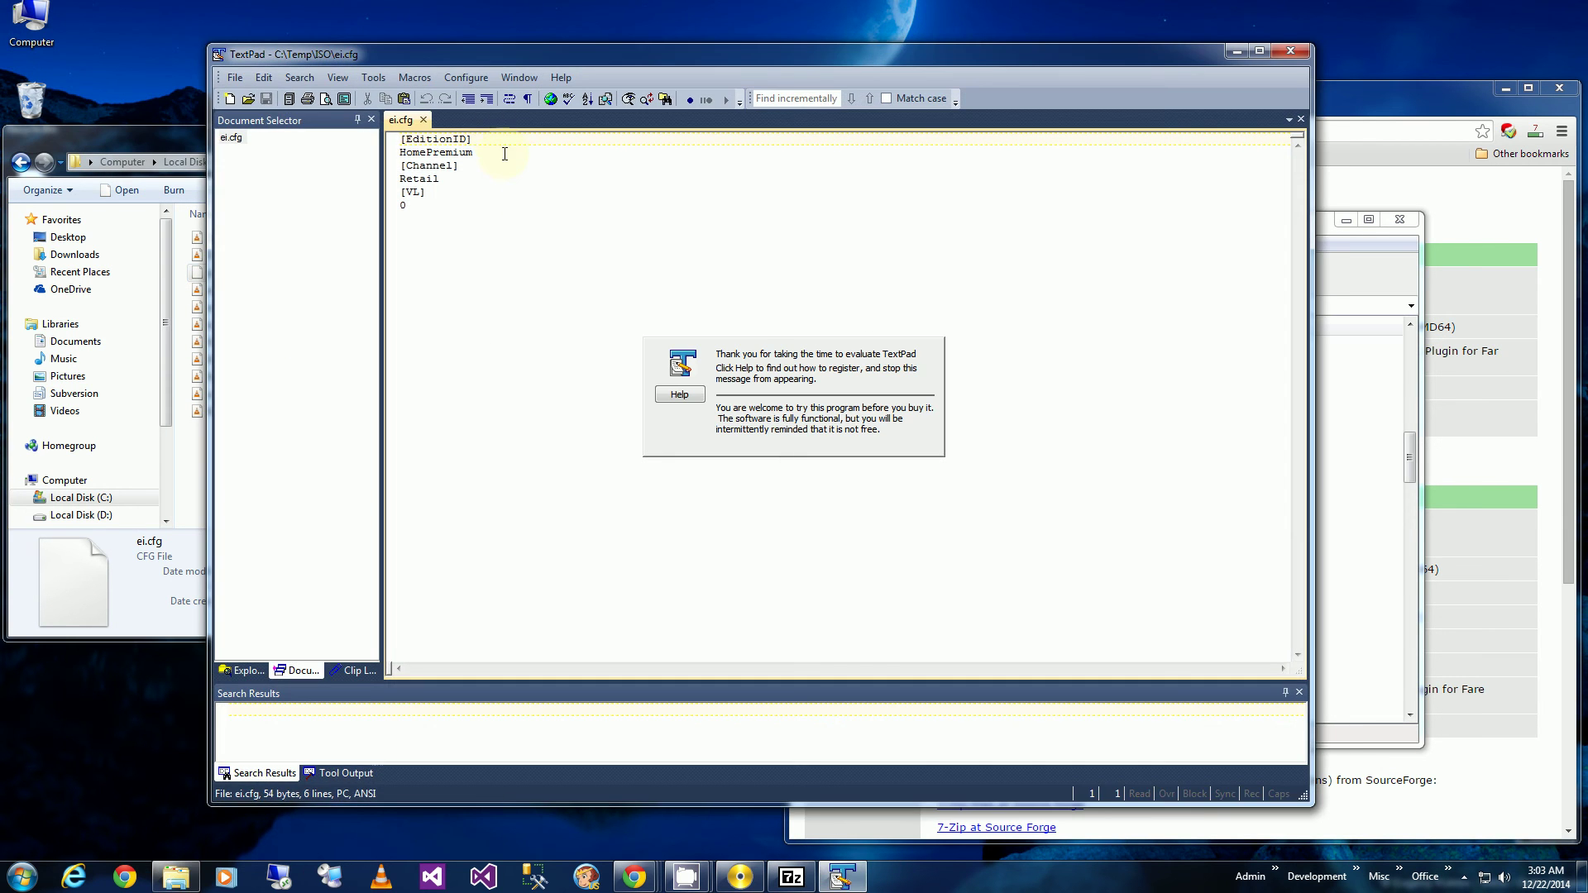
Step: Change the Channel value in ei.cfg from Retail to OEM, save, and close TextPad
double_click(440, 179)
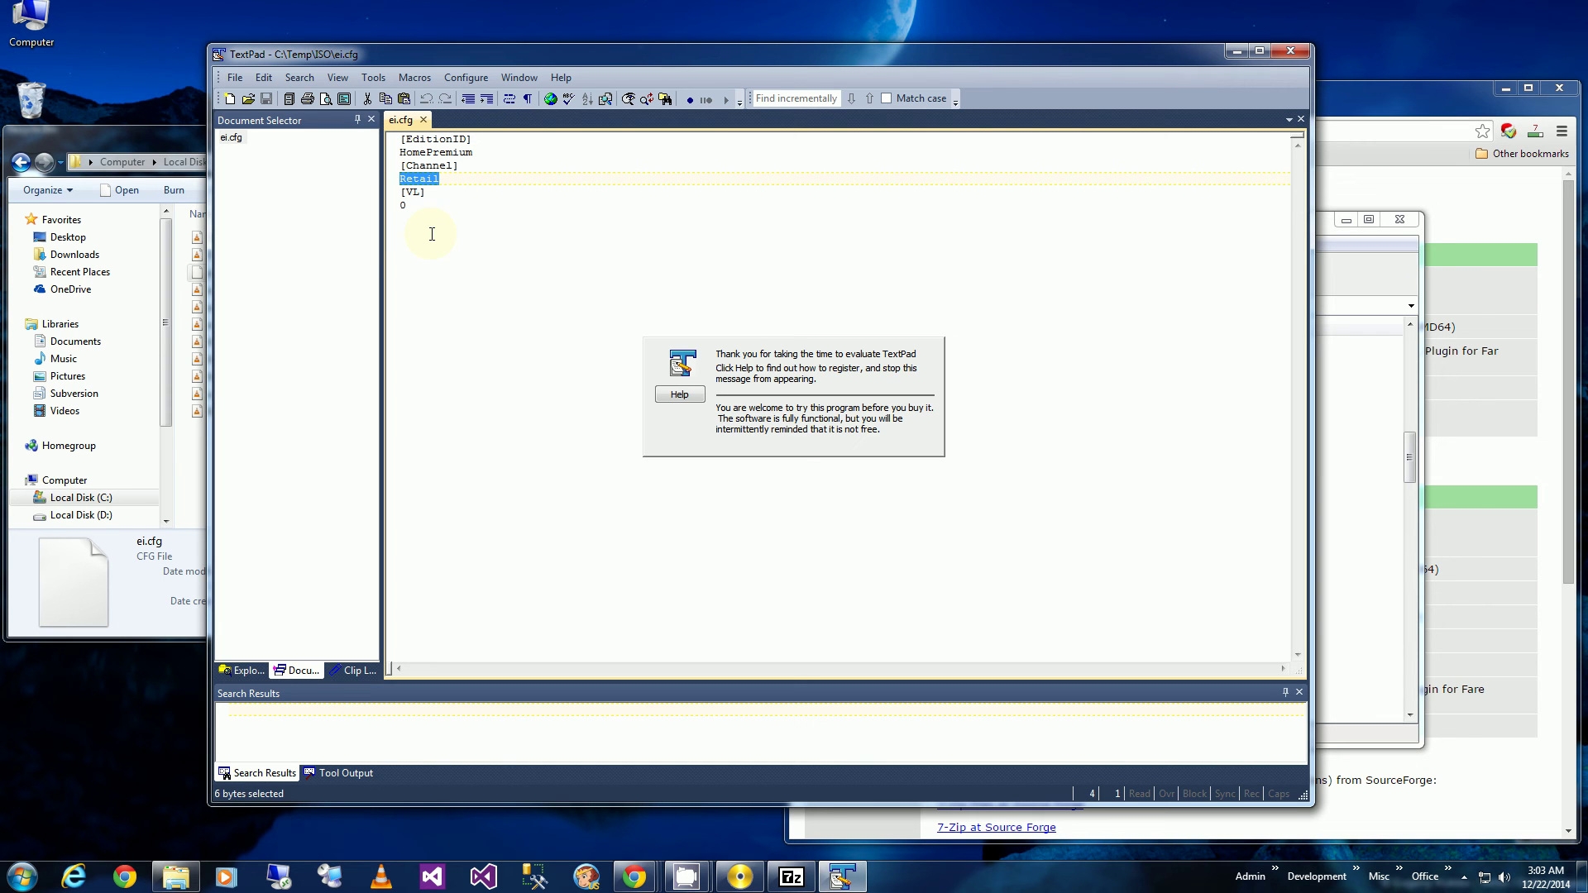
drag(444, 180, 394, 179)
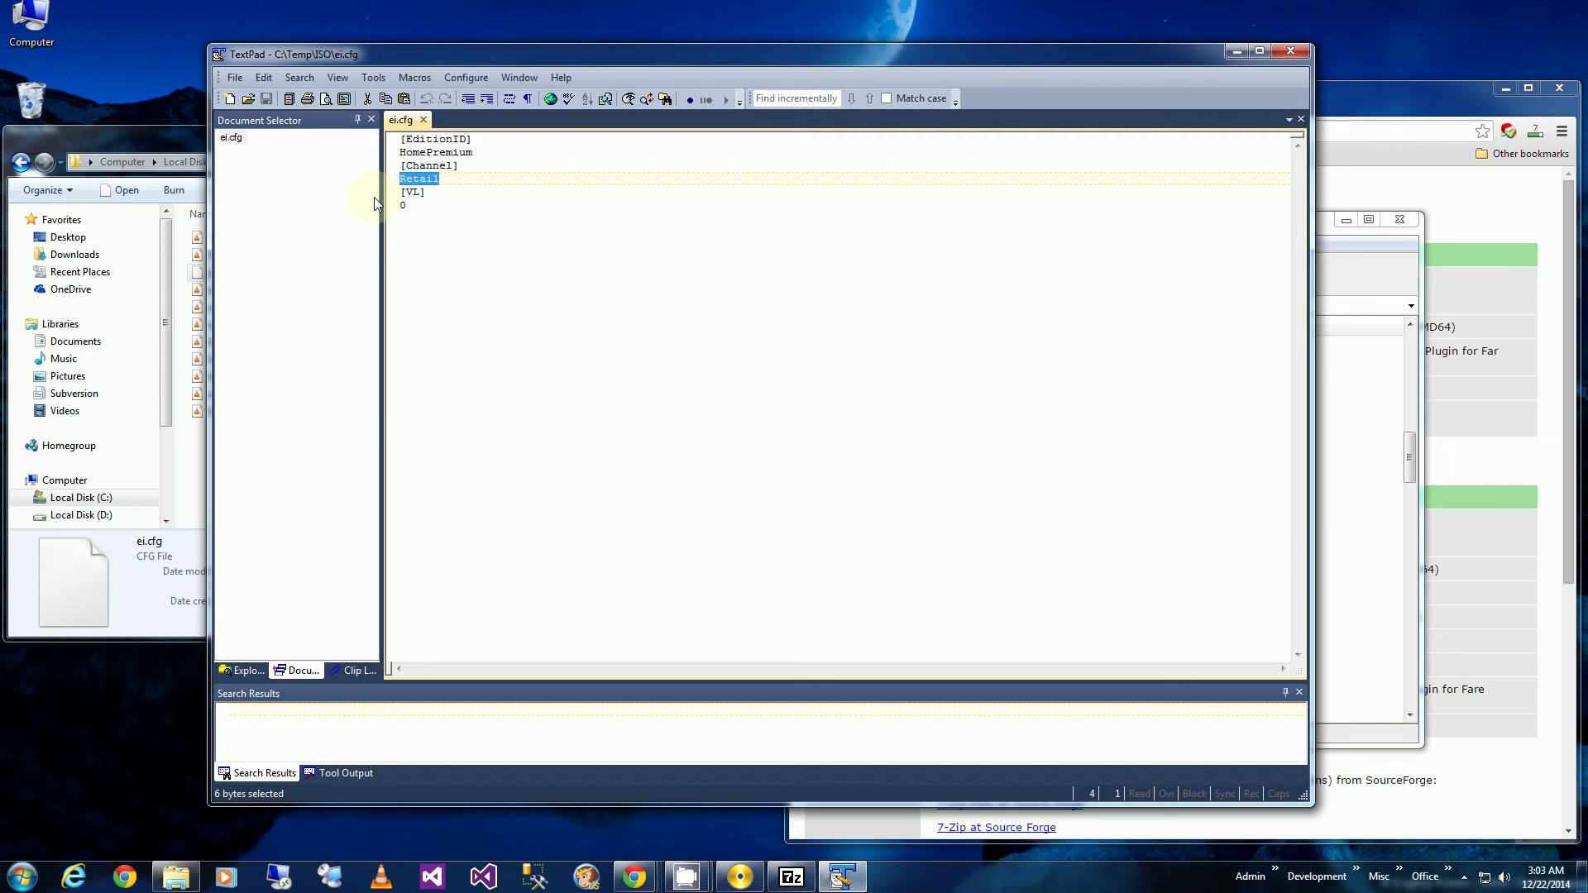
text(OEM)
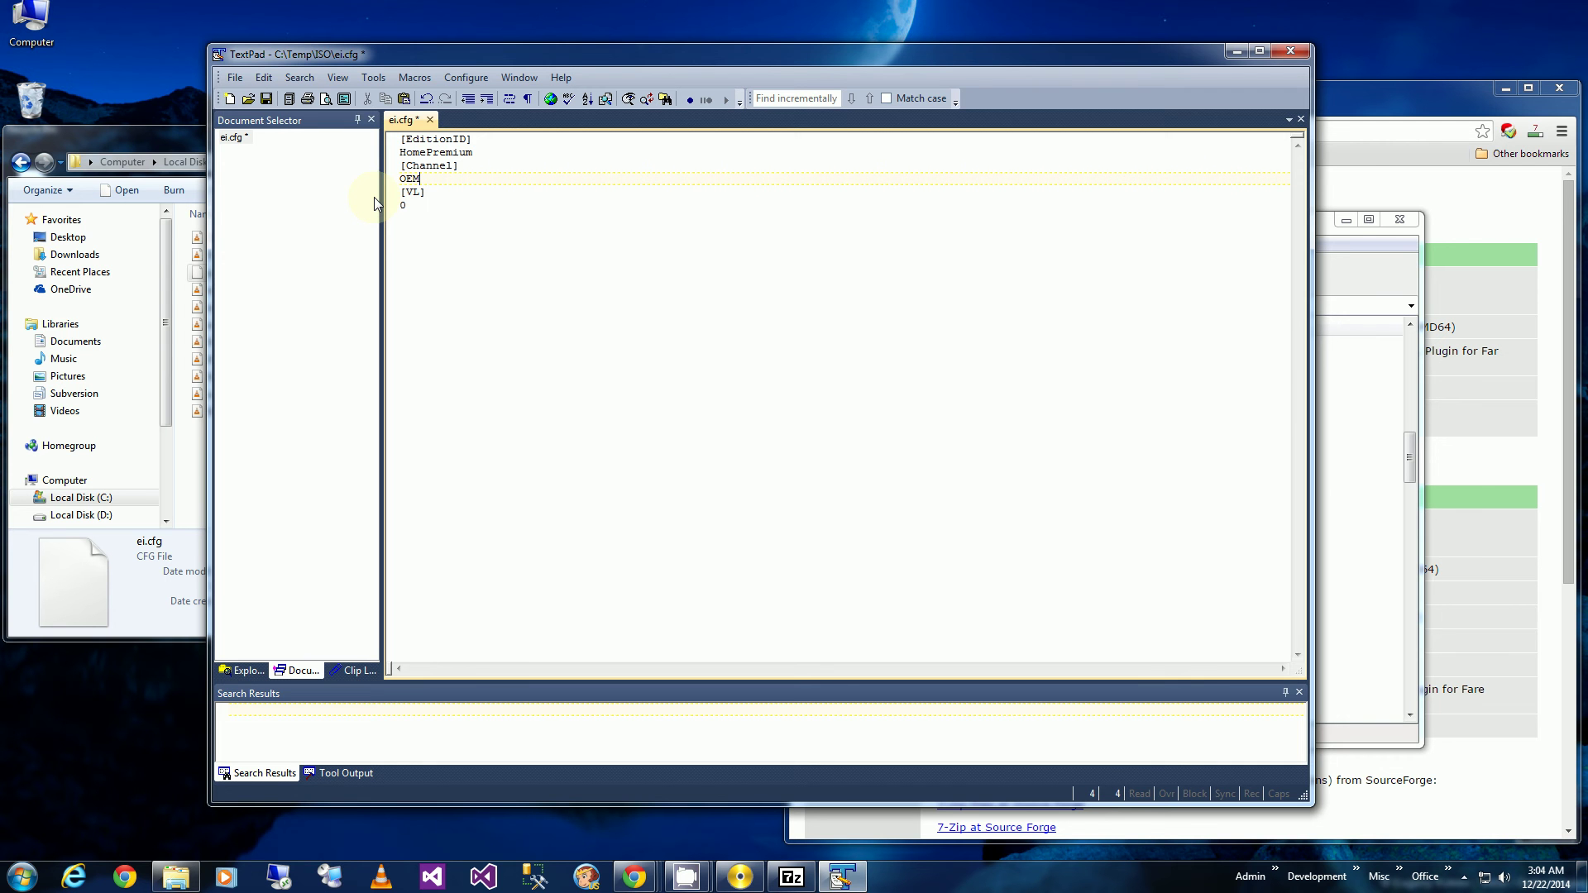
key(ctrl+s)
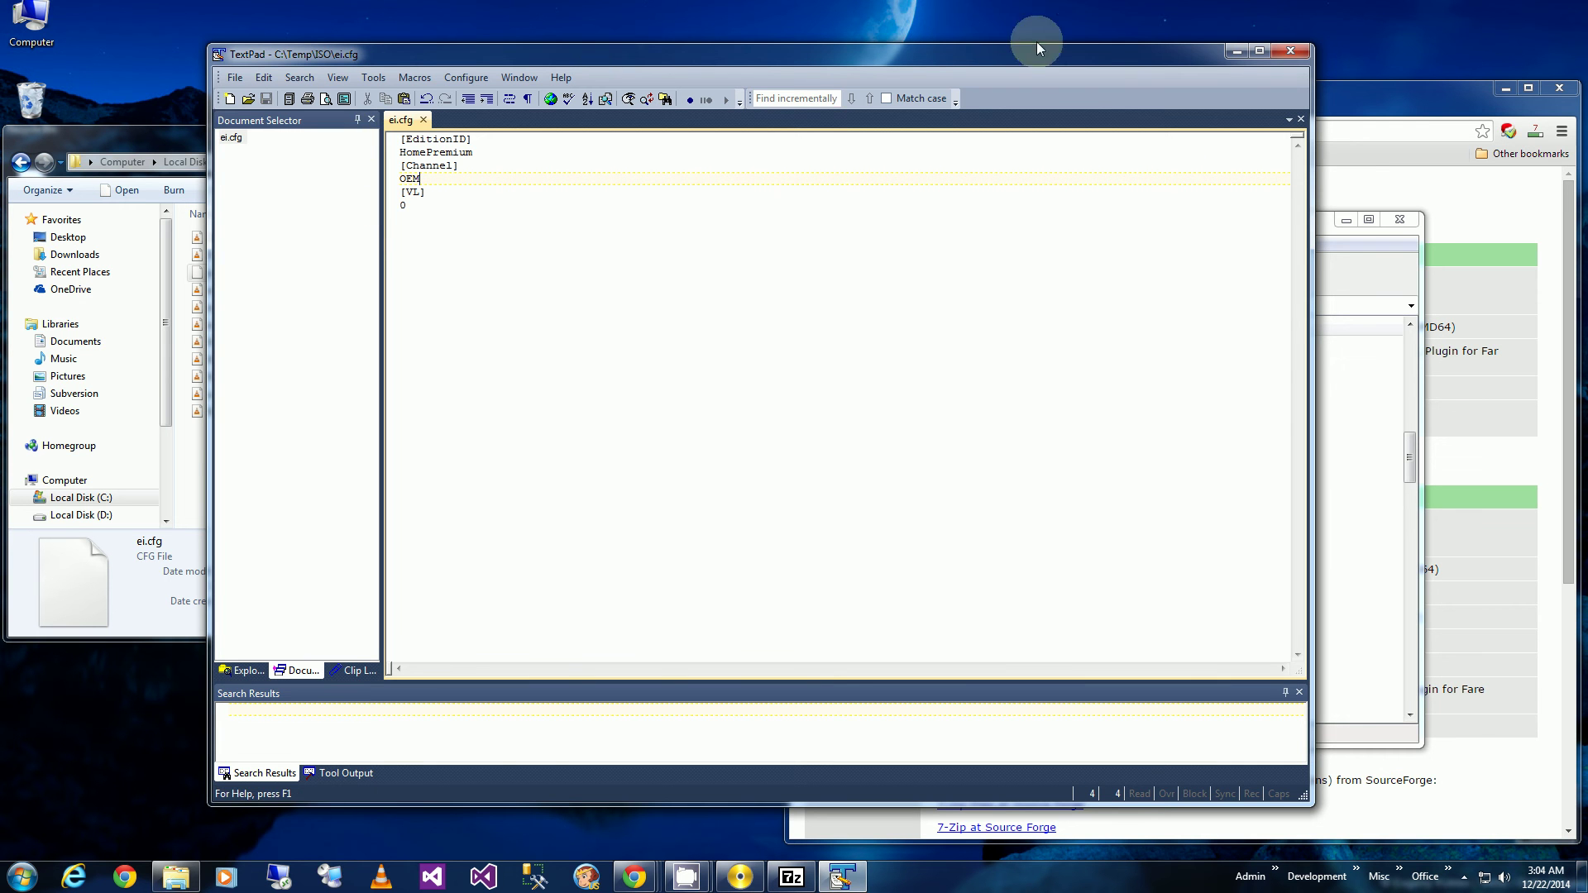
click(1290, 52)
Step: Bring PowerISO with the Windows 7 ISO forward and place it right of the Explorer folder
click(354, 479)
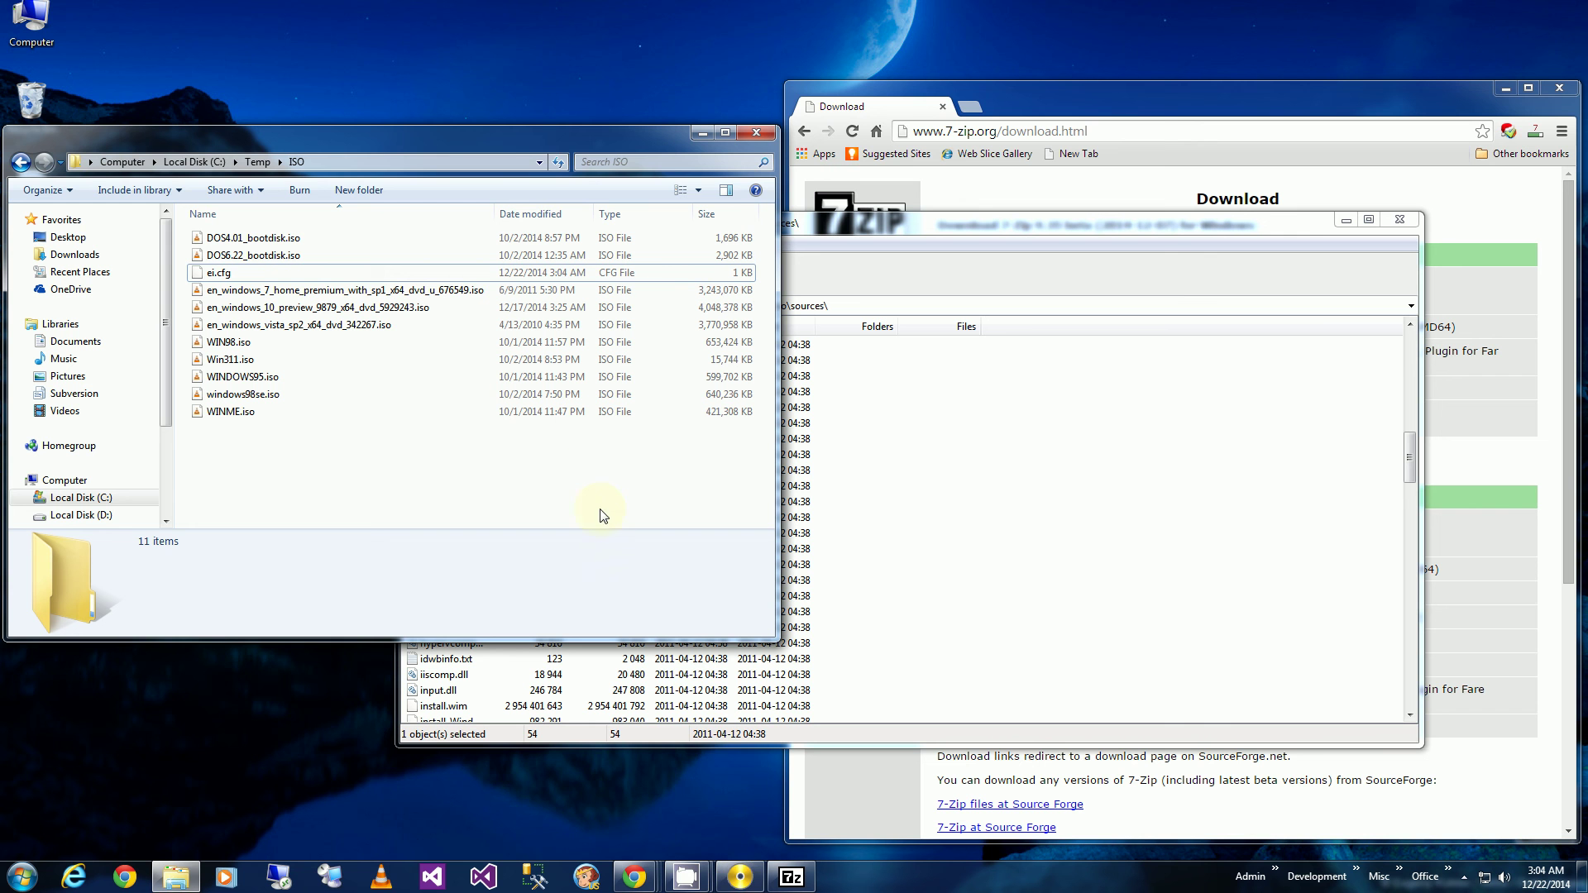
click(742, 879)
drag(740, 202, 703, 202)
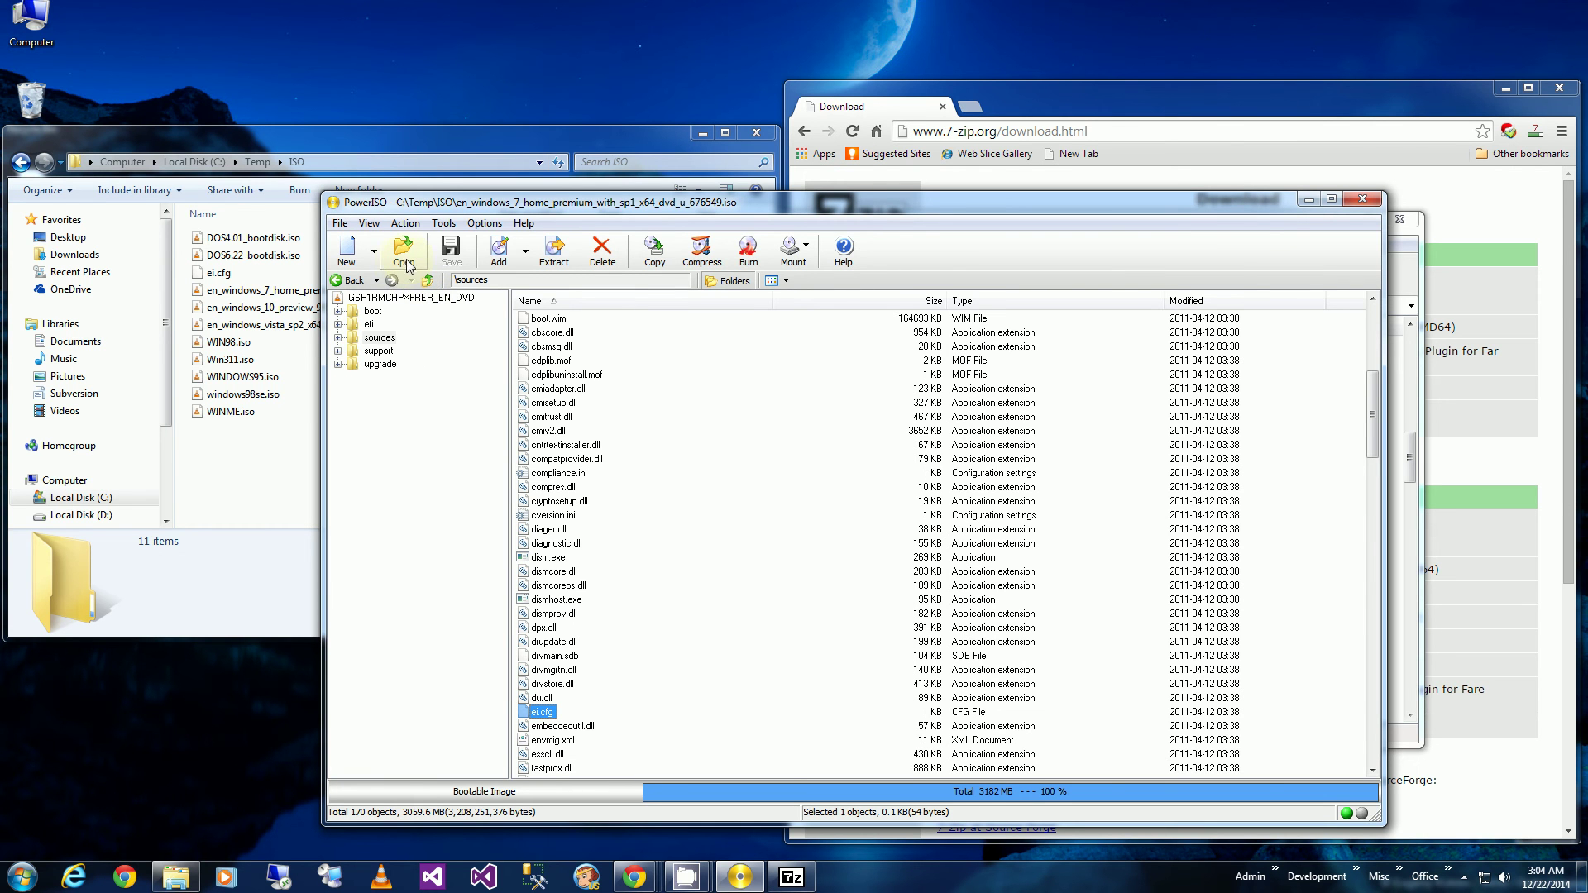
click(273, 467)
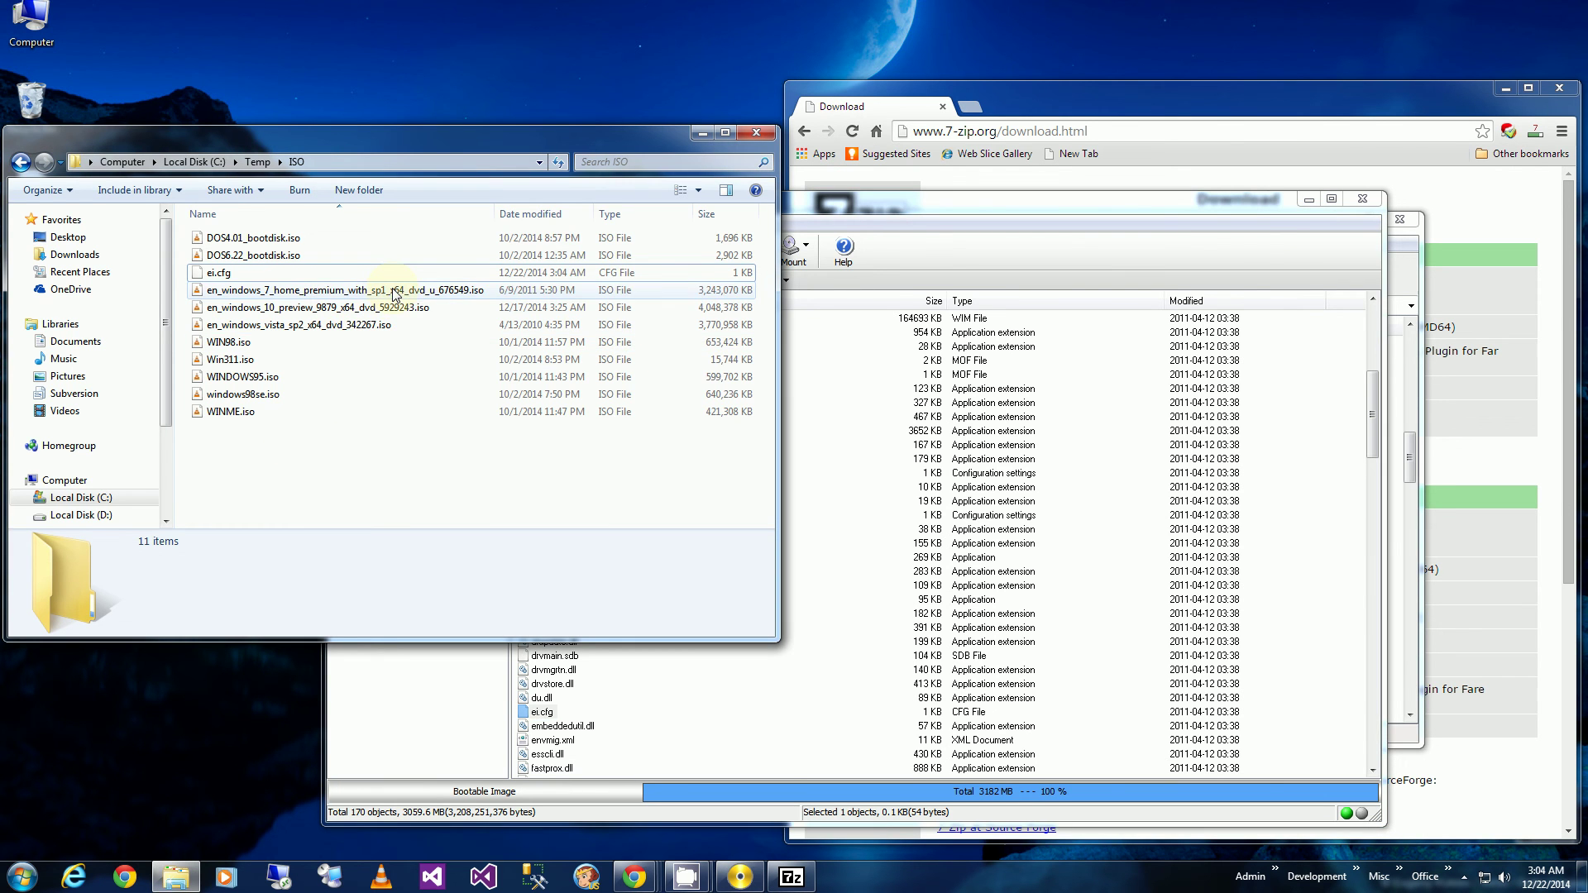
click(396, 291)
drag(906, 205, 980, 197)
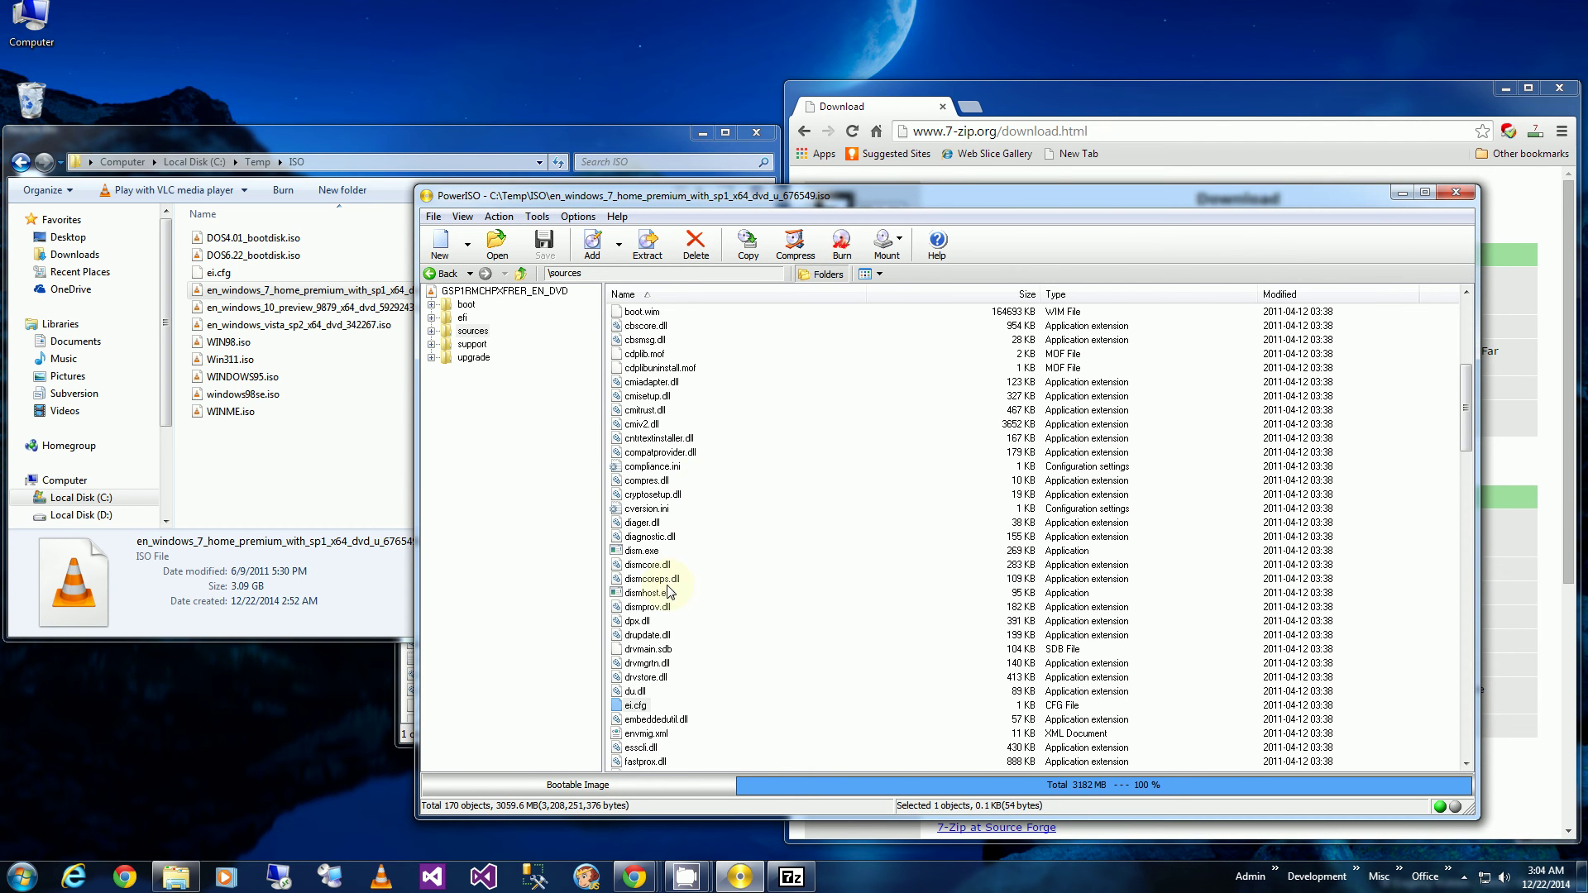
Step: Delete the original ei.cfg from the ISO's sources folder in PowerISO
click(480, 291)
double_click(641, 340)
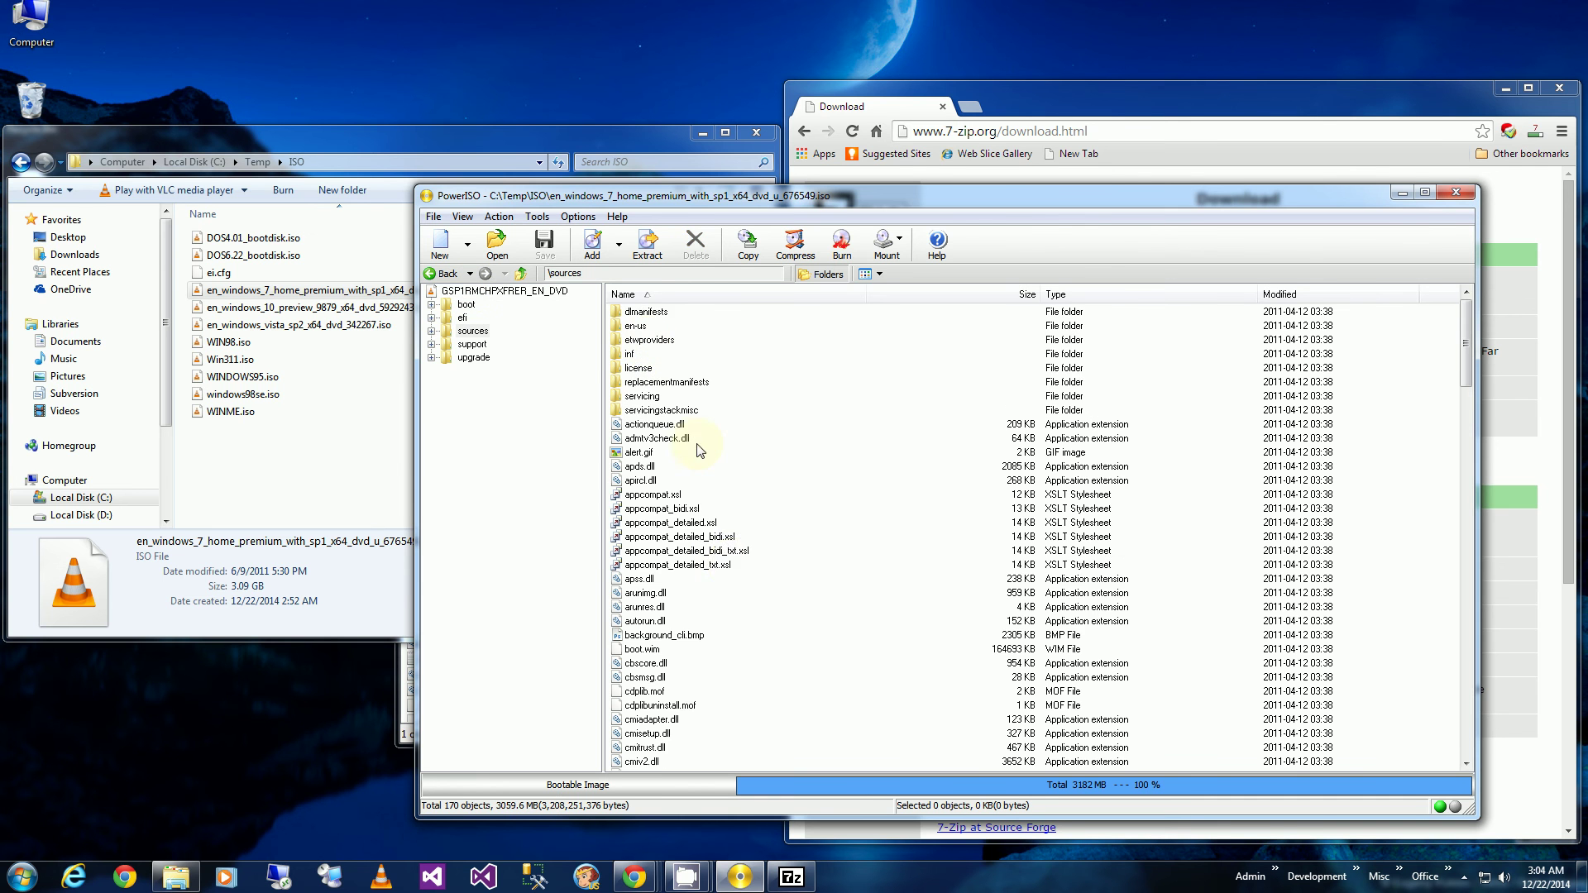
scroll(724, 571, down, 3)
scroll(724, 571, down, 11)
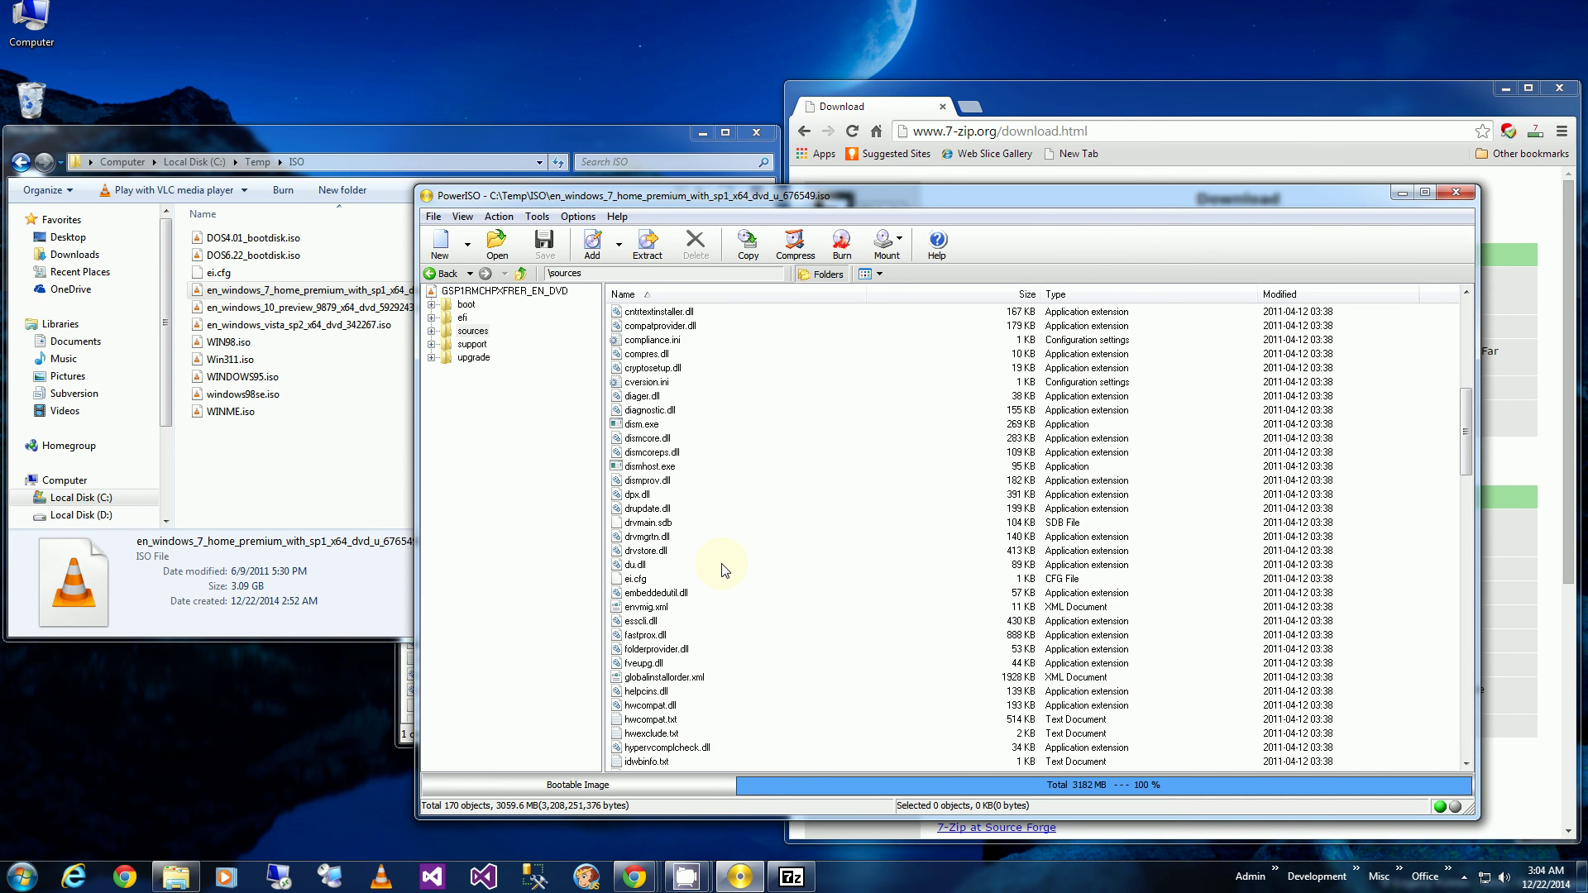
click(636, 452)
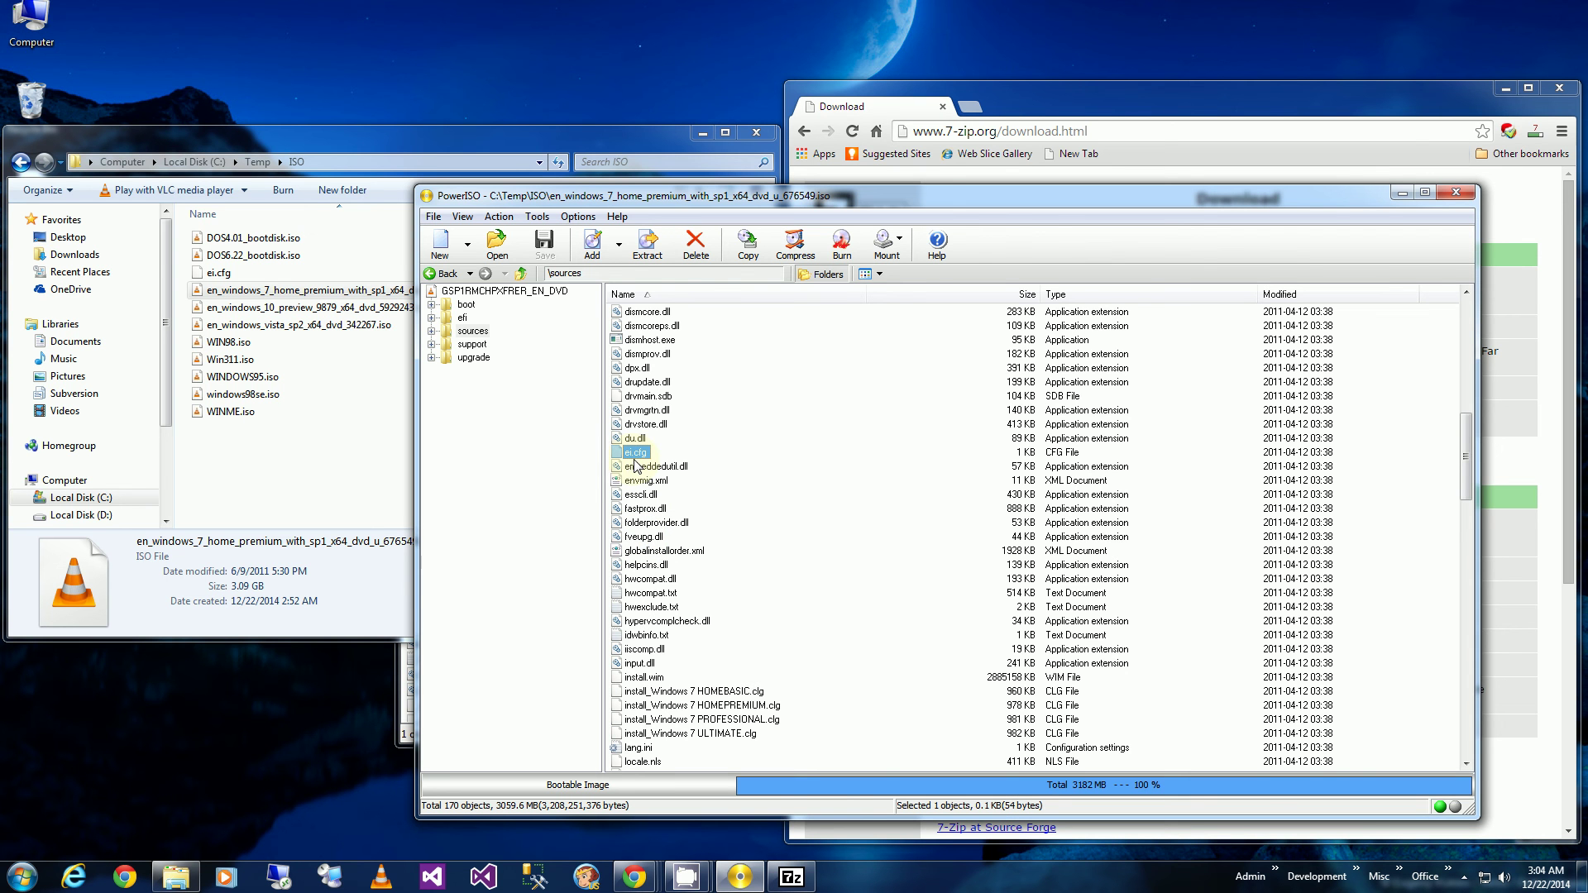
key(Delete)
click(948, 546)
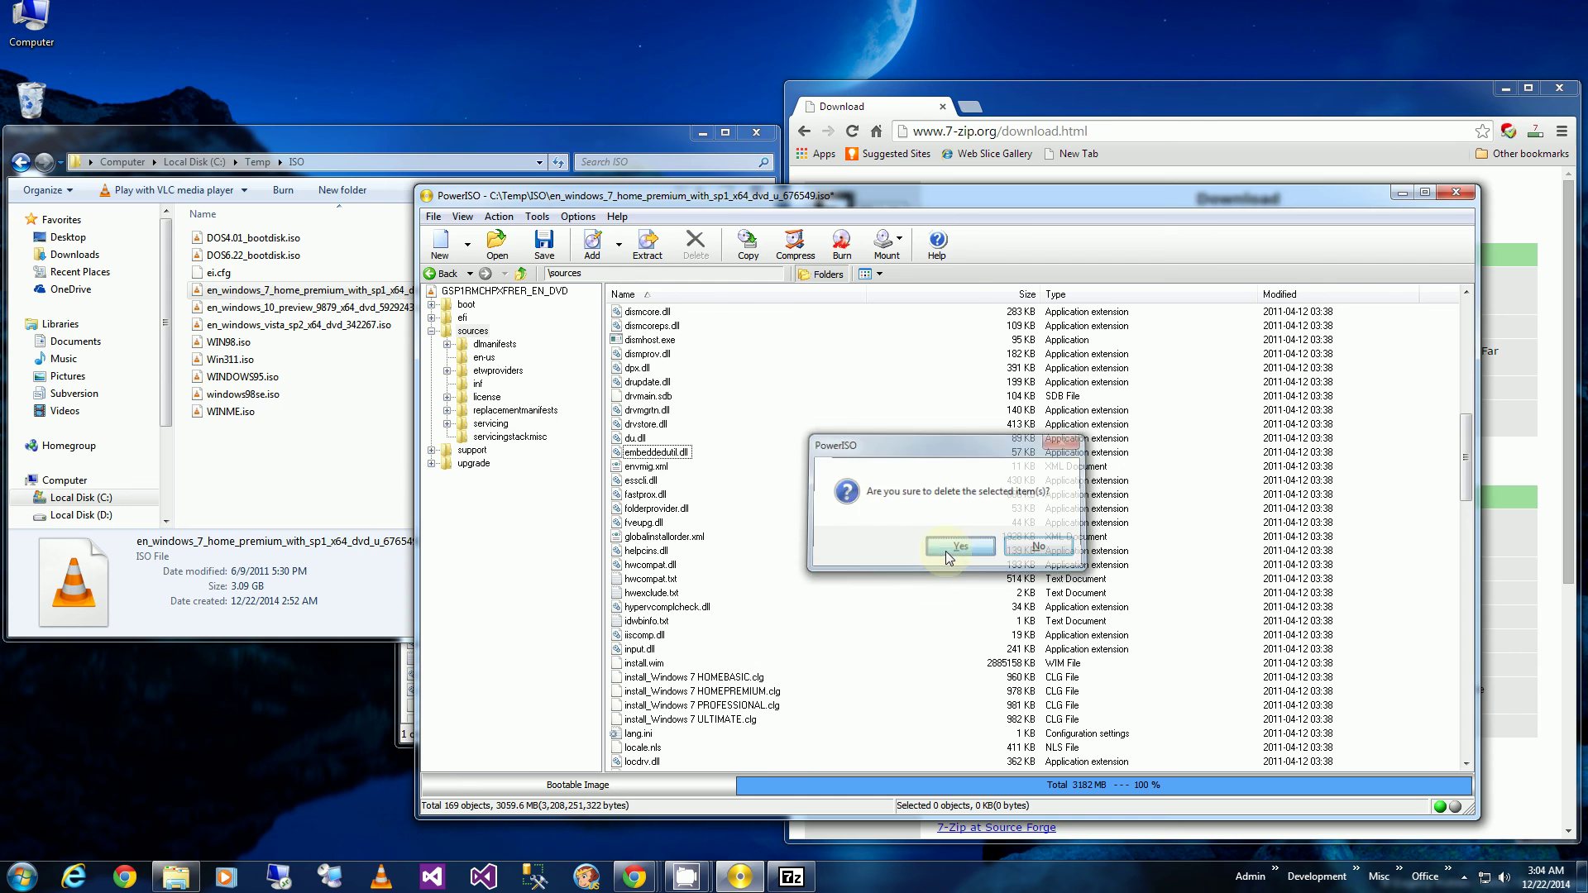
Step: Add the edited ei.cfg from C:\Temp\ISO into the ISO's sources folder
click(214, 444)
click(463, 273)
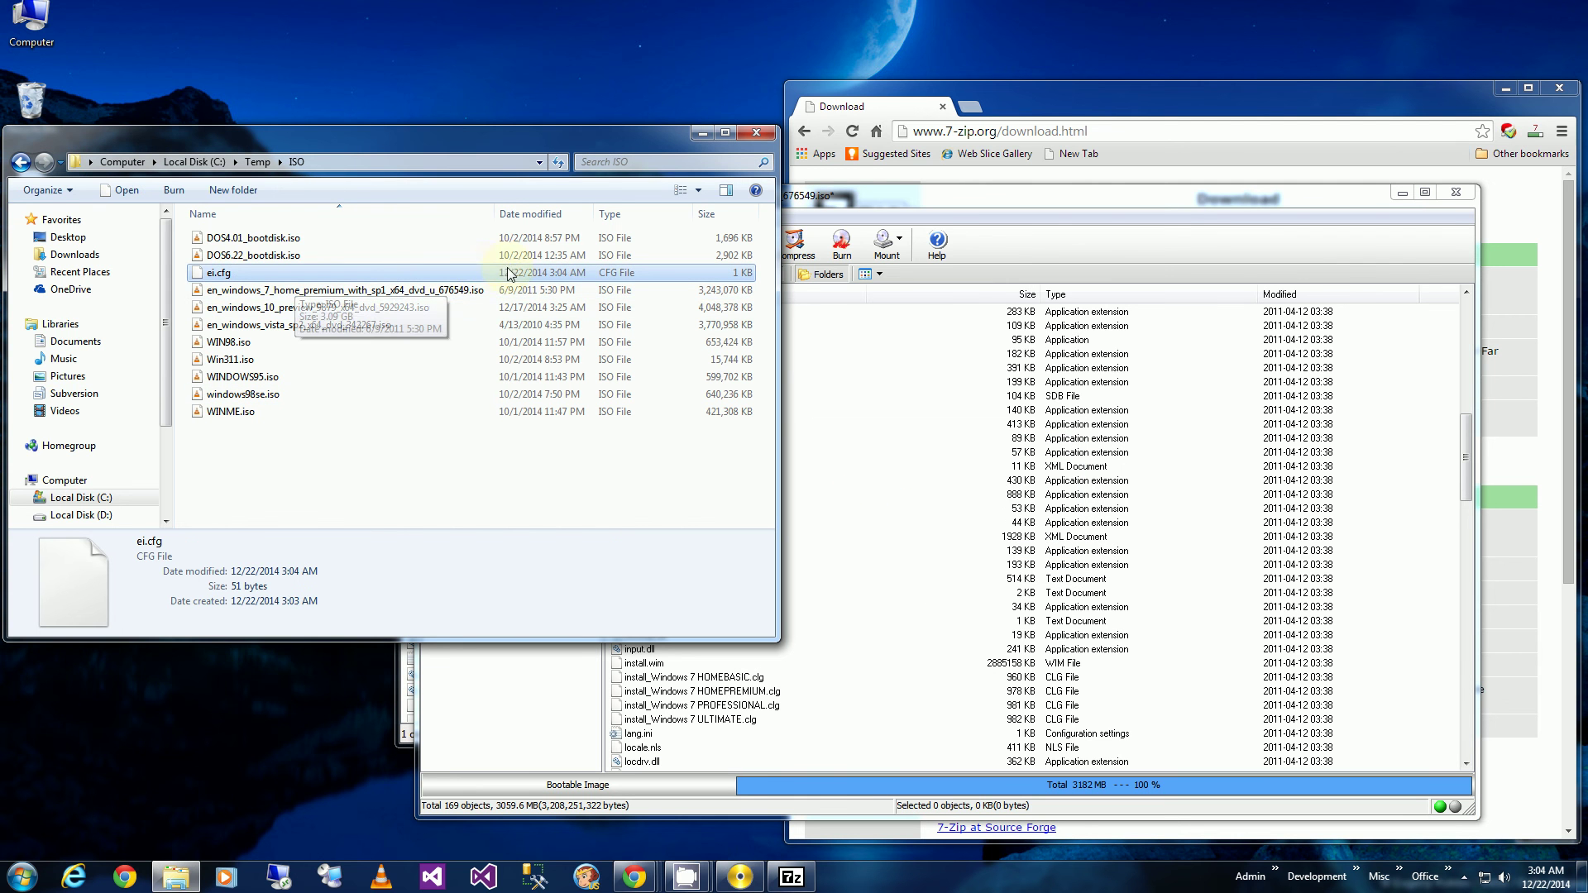
drag(475, 274, 934, 565)
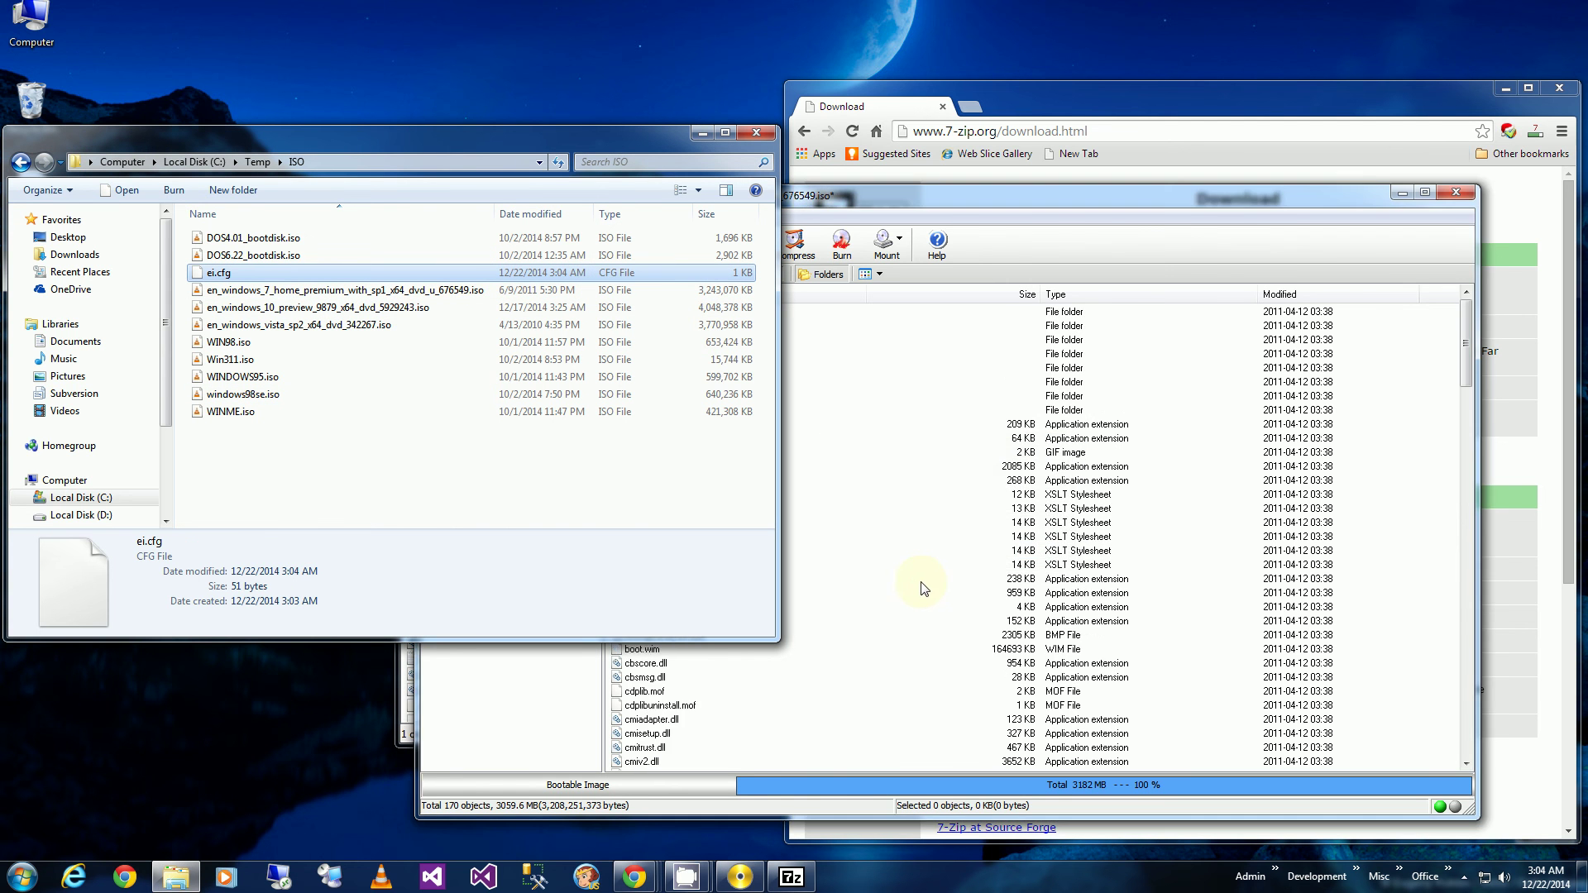
scroll(705, 626, down, 9)
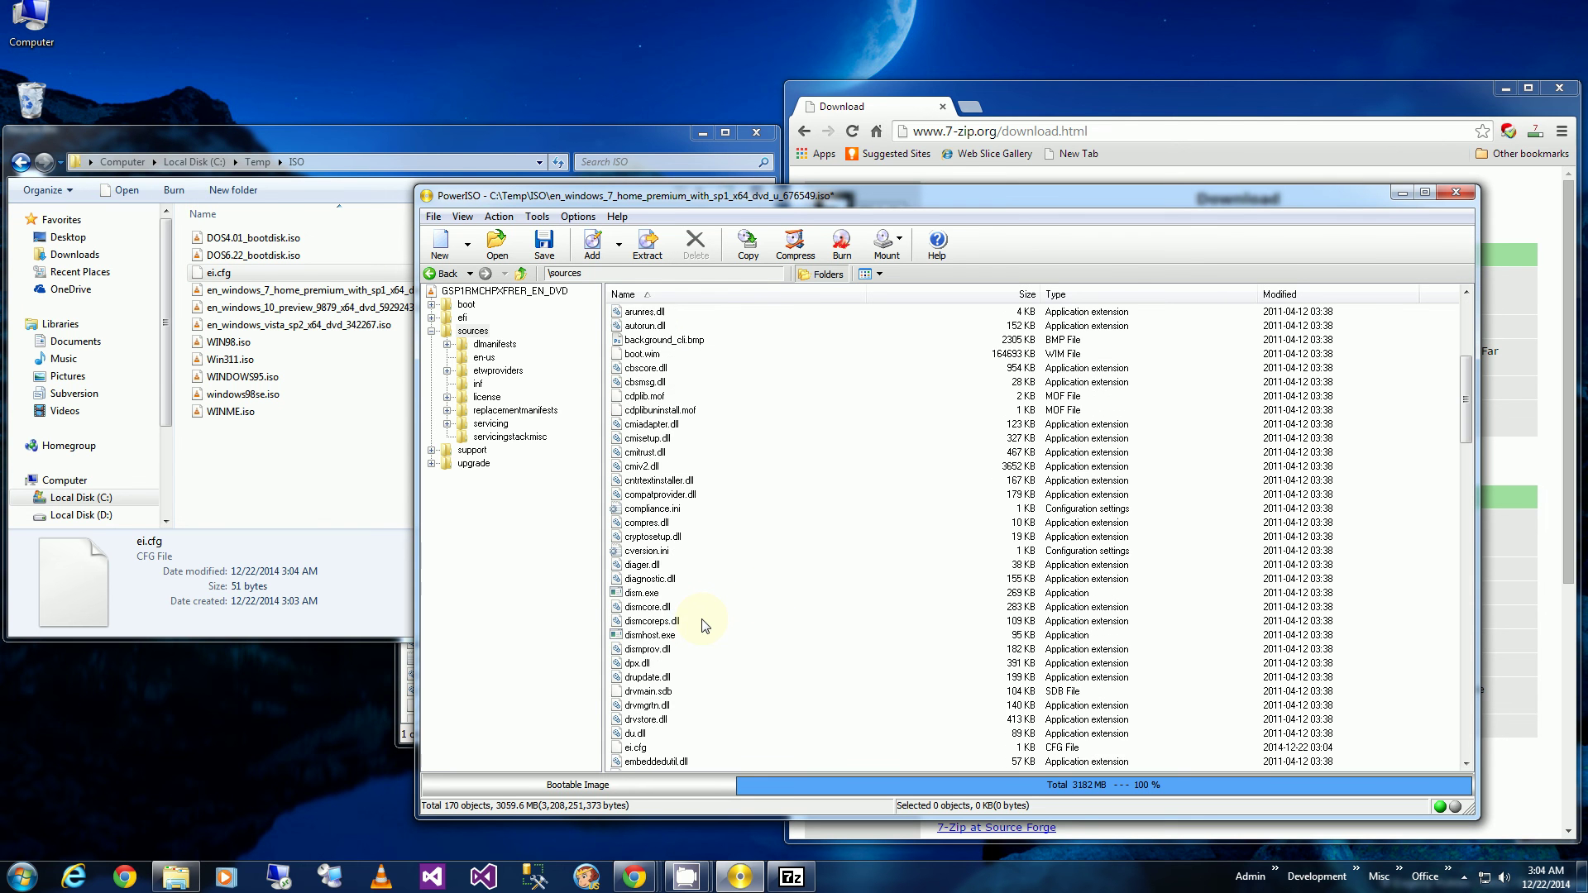
click(649, 663)
scroll(653, 662, down, 3)
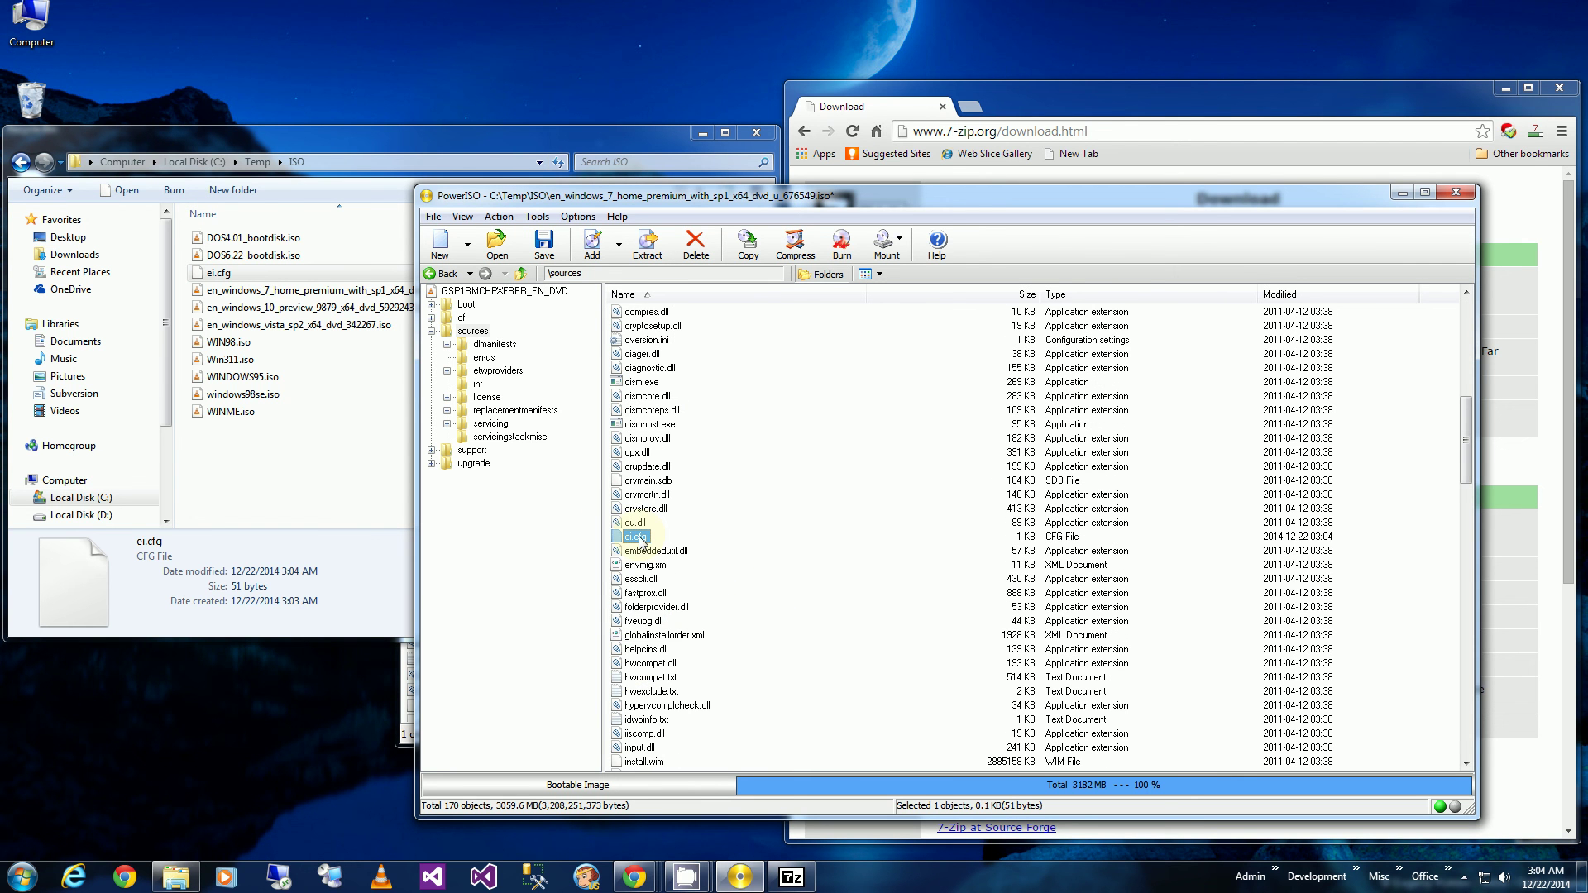
click(522, 566)
click(372, 509)
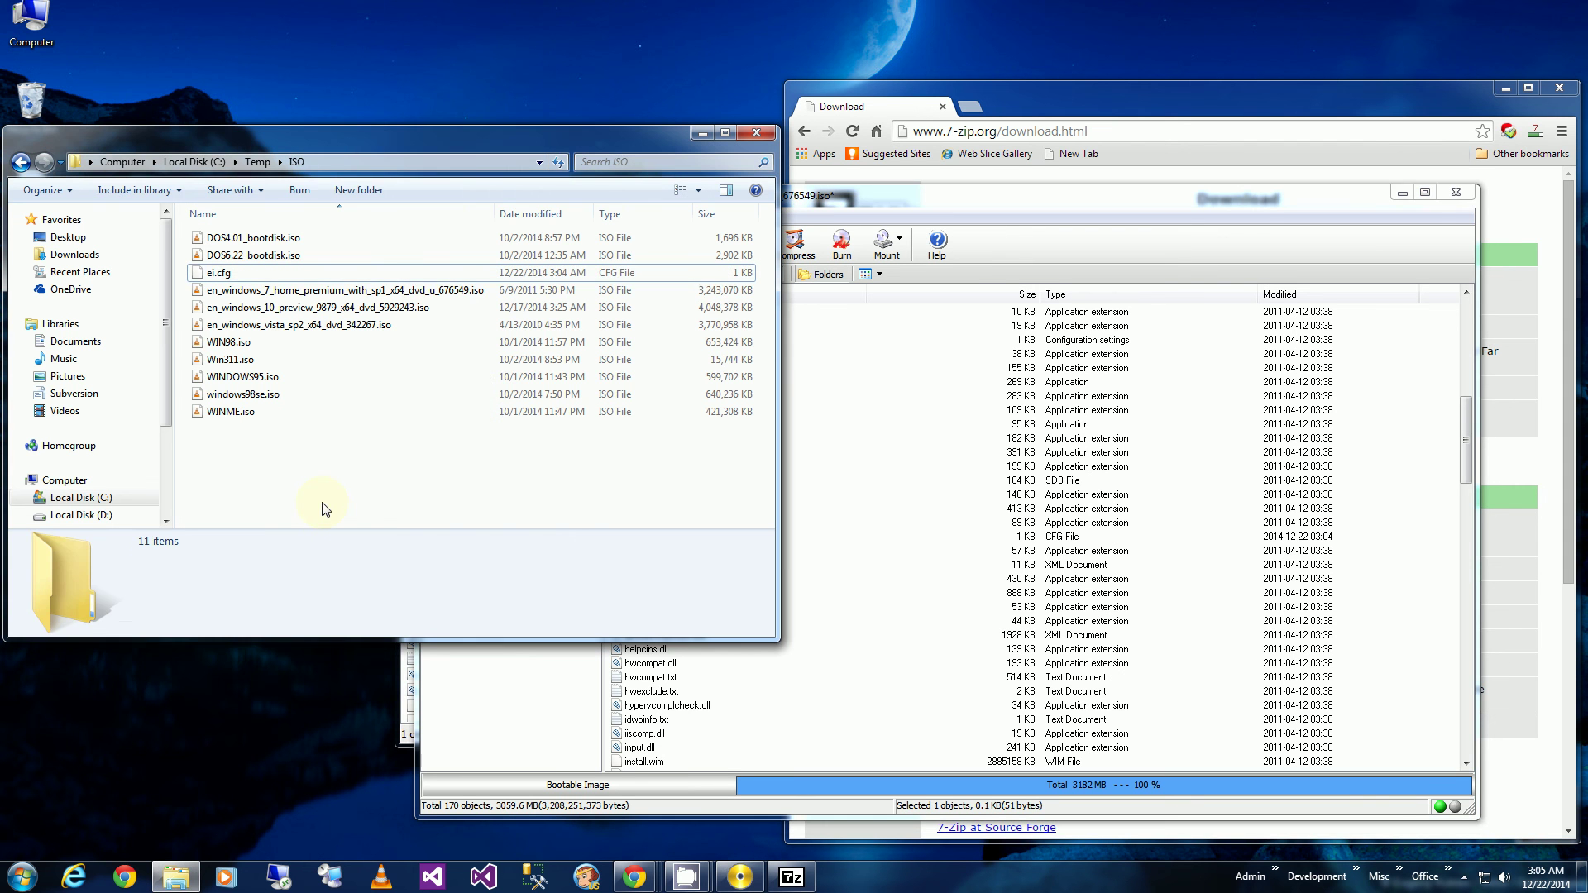
click(431, 289)
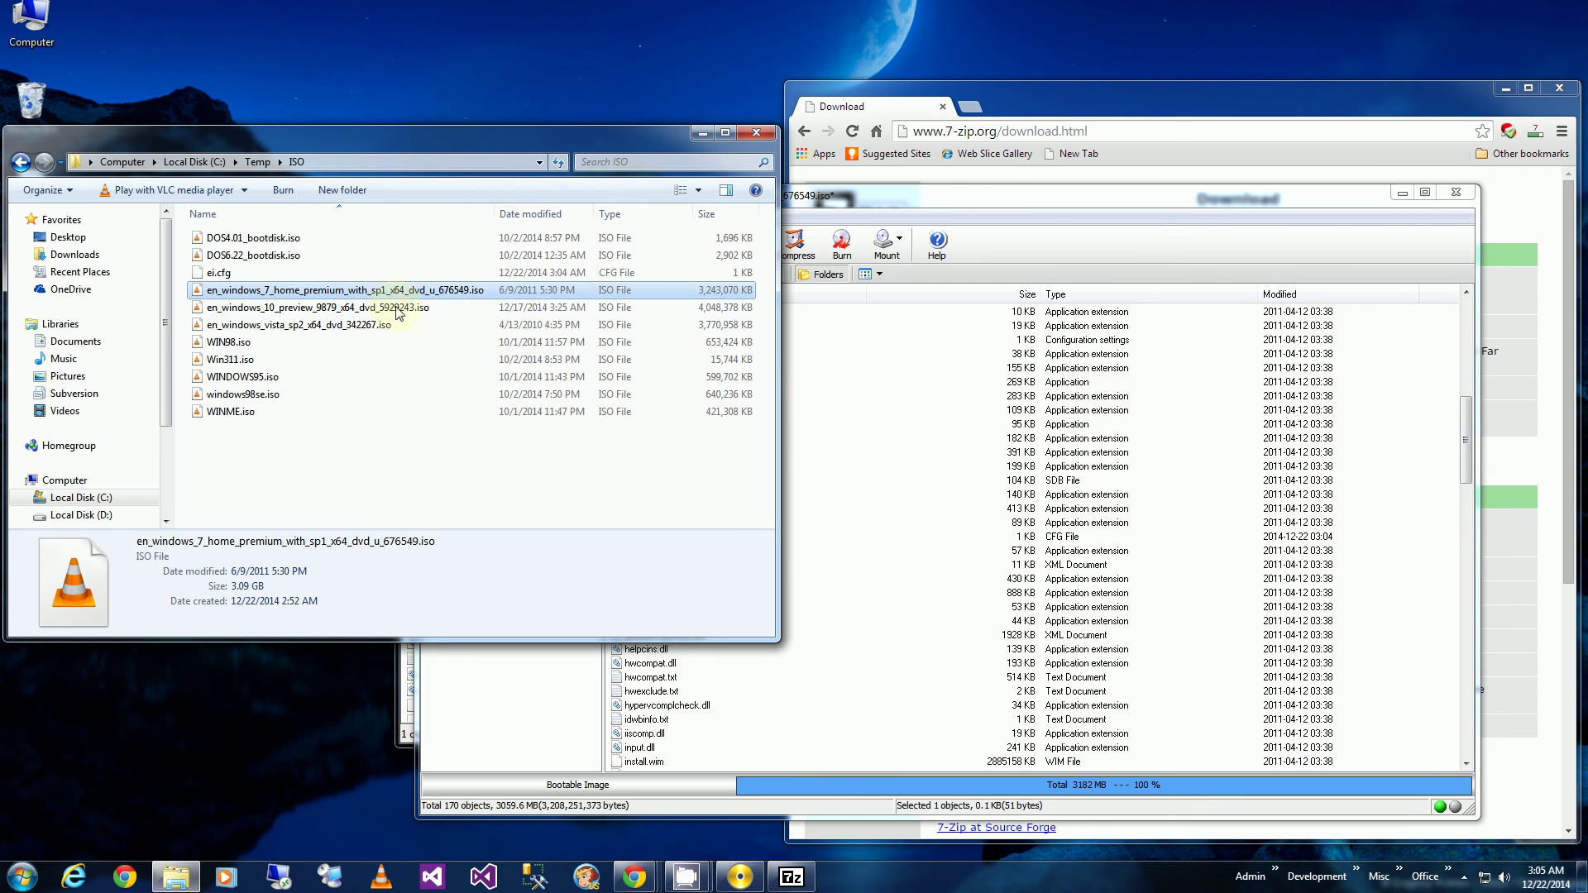
click(934, 572)
click(635, 536)
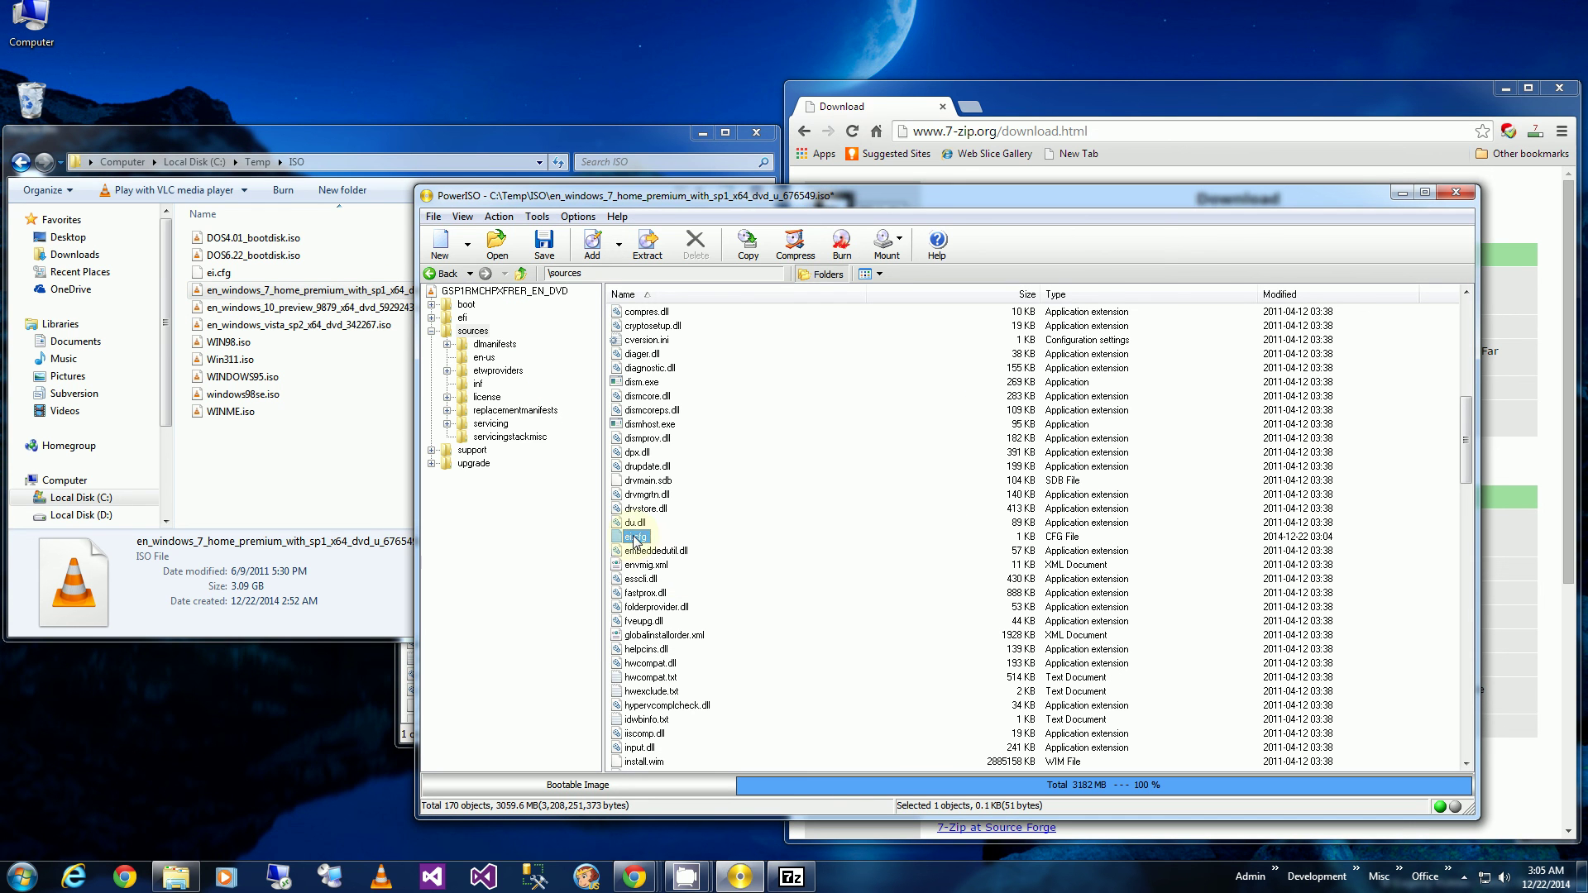